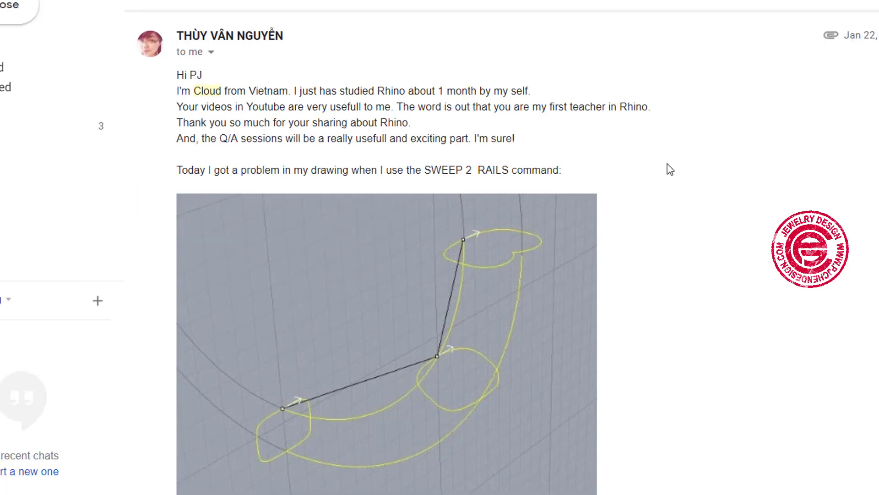
- Read through the e-mail about the Sweep 2 Rails problem, examining the ring images and the requested intersection shape
scroll(670, 169, "down", 5)
scroll(670, 170, "up", 5)
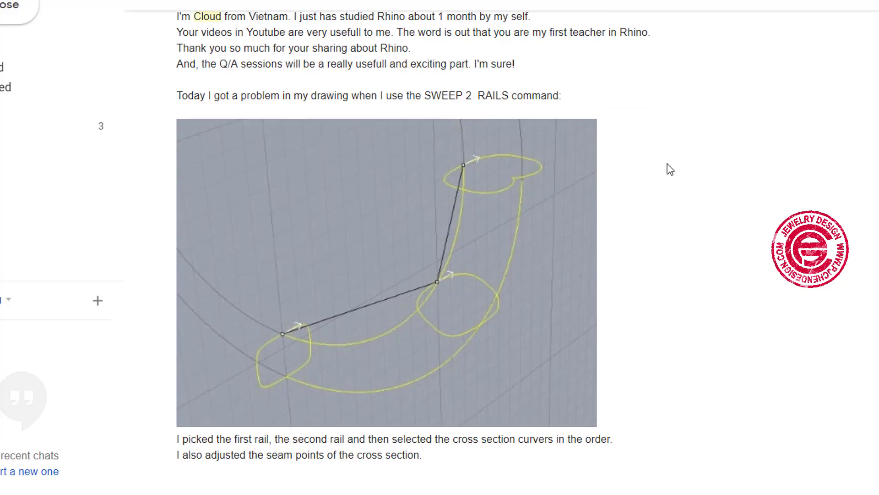
scroll(670, 169, "down", 5)
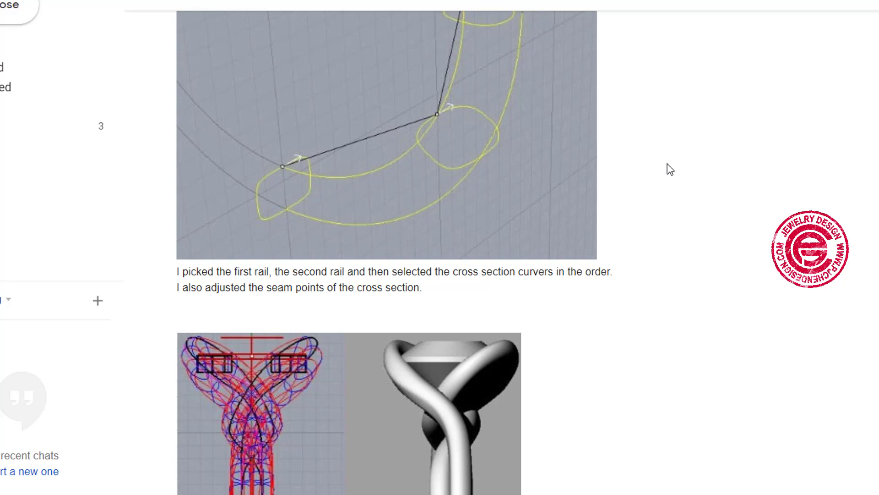
scroll(670, 169, "up", 5)
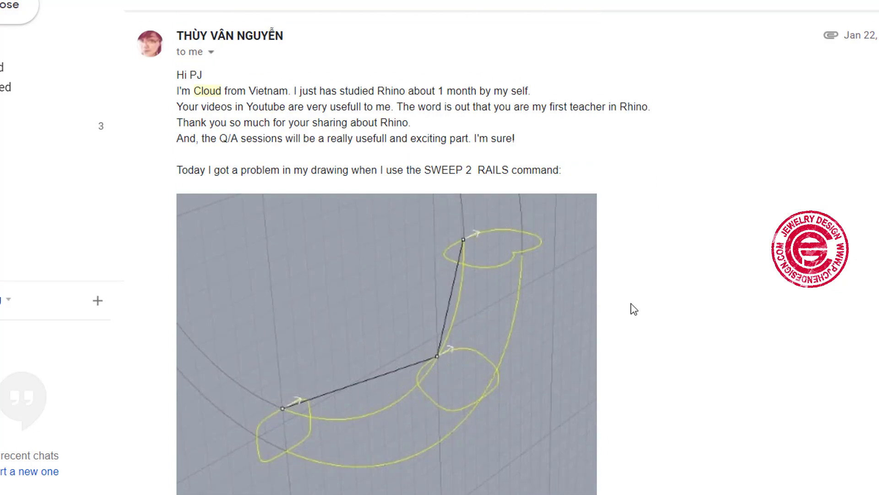
scroll(633, 309, "down", 10)
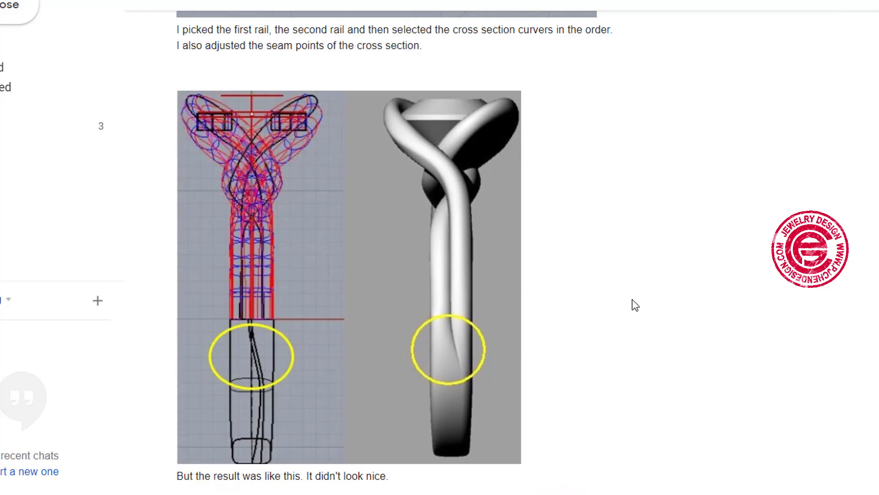
mouse_move(446, 304)
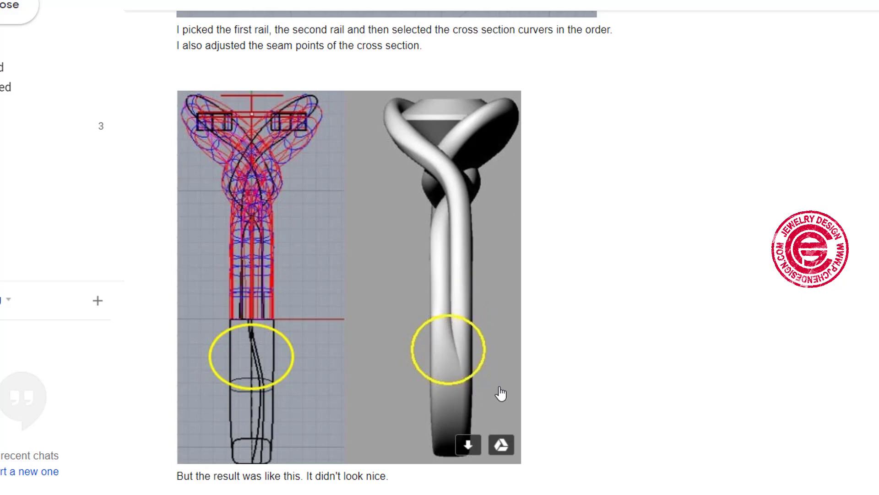
scroll(546, 362, "down", 5)
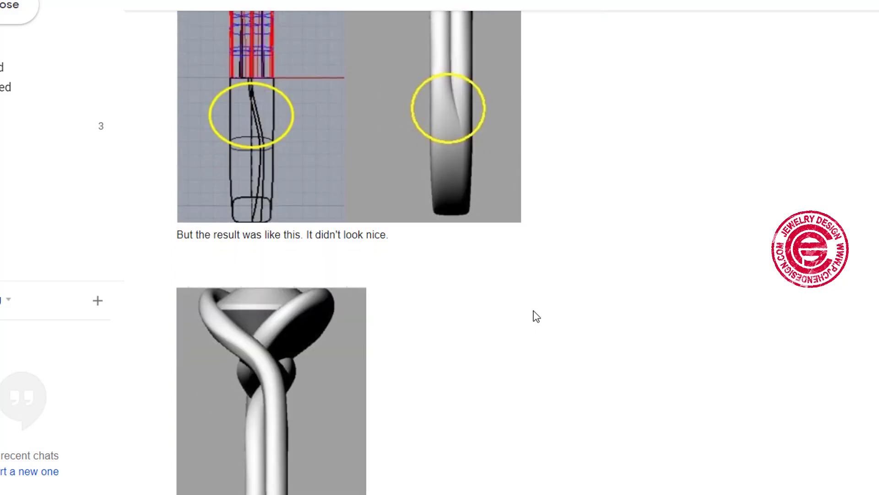
scroll(538, 305, "down", 5)
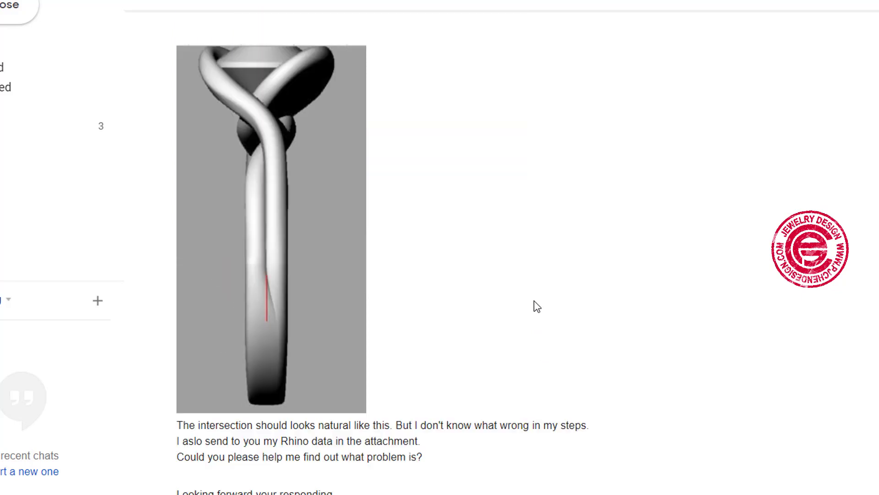
scroll(534, 300, "up", 5)
scroll(510, 305, "down", 5)
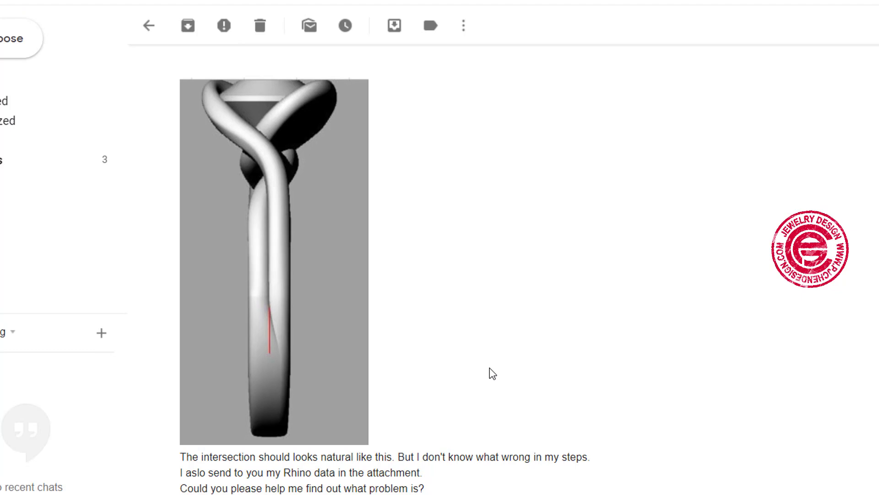
scroll(492, 373, "up", 10)
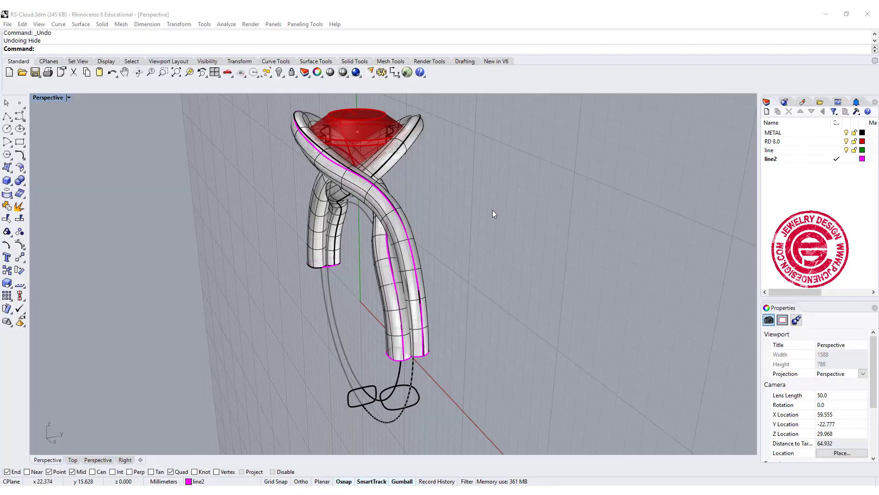
- Start a Sweep 2 Rails surface using the inner and outer lower shank curves as rails
right_click_drag(492, 211, 497, 263)
scroll(452, 366, "up", 4)
right_click_drag(450, 369, 455, 283)
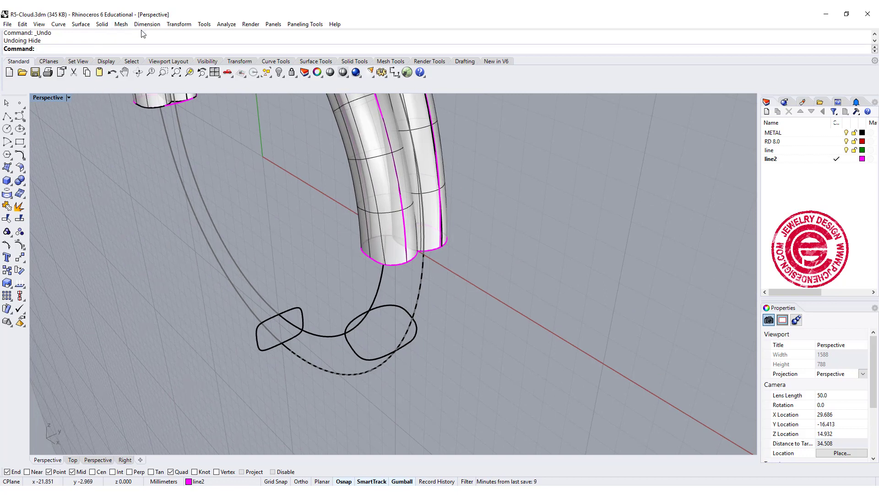
left_click(82, 24)
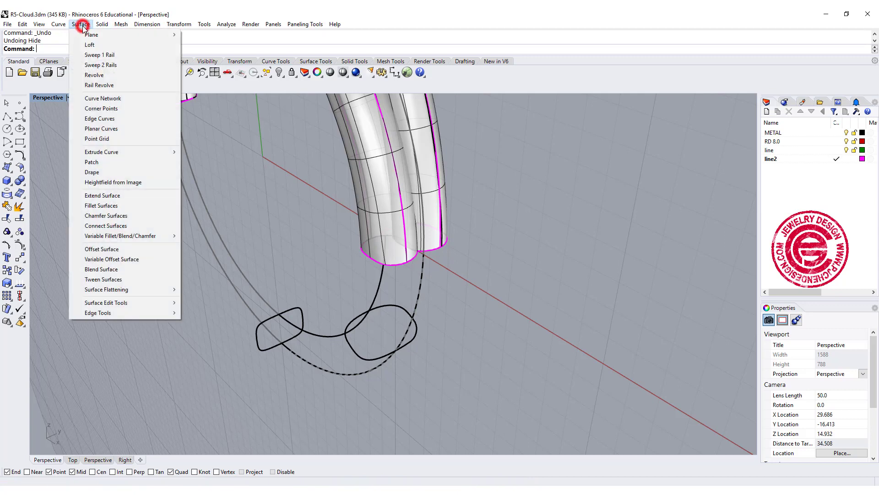
left_click(93, 65)
scroll(399, 274, "up", 2)
left_click(399, 277)
left_click(459, 282)
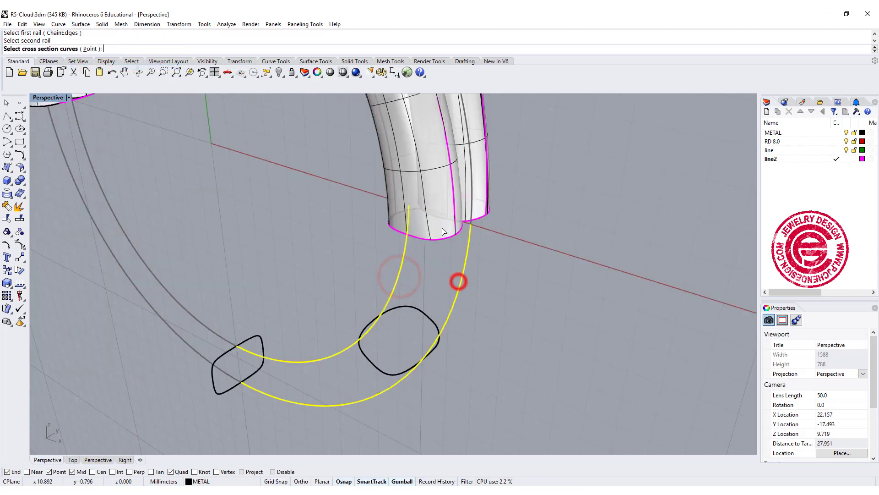
- Complete the sweep with the double-tube end profile, the rounded middle section and the small bottom section, keeping the default seams
left_click(435, 239)
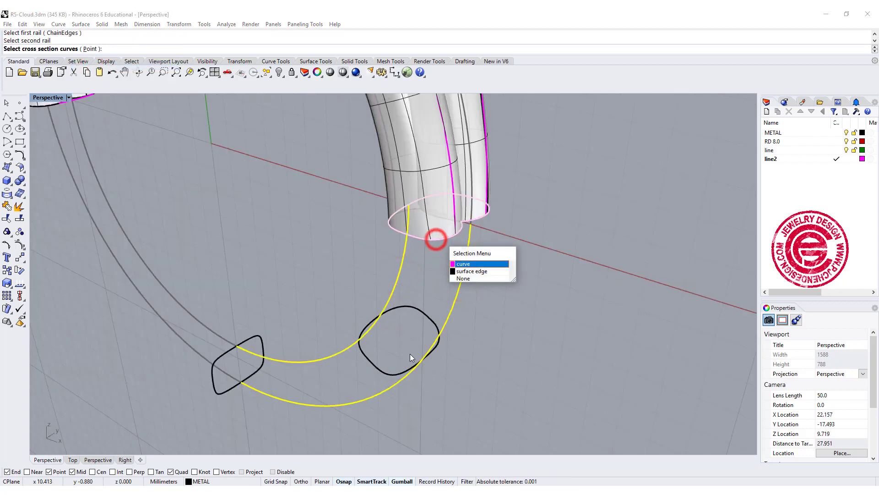
left_click(480, 271)
left_click(372, 362)
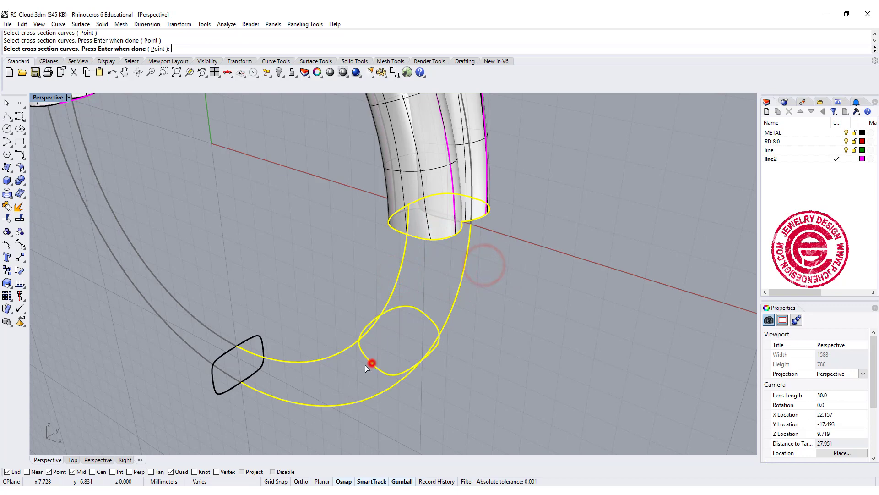
left_click(254, 375)
key("Return")
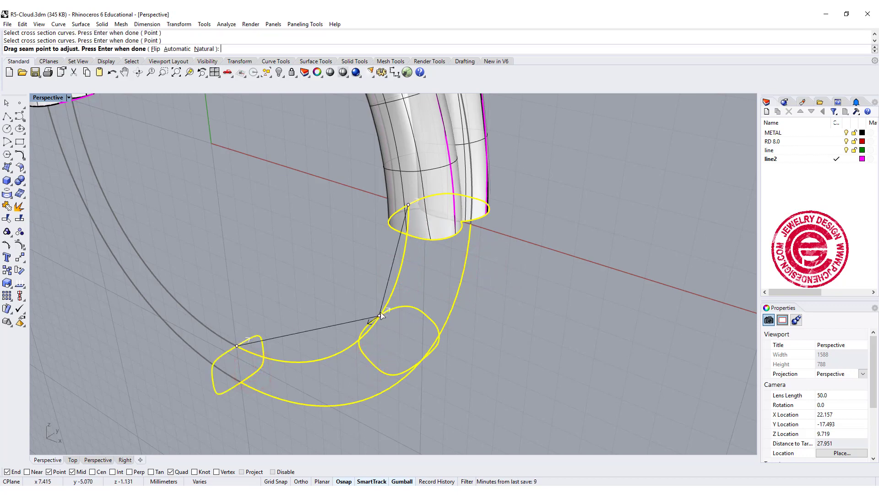
key("Return")
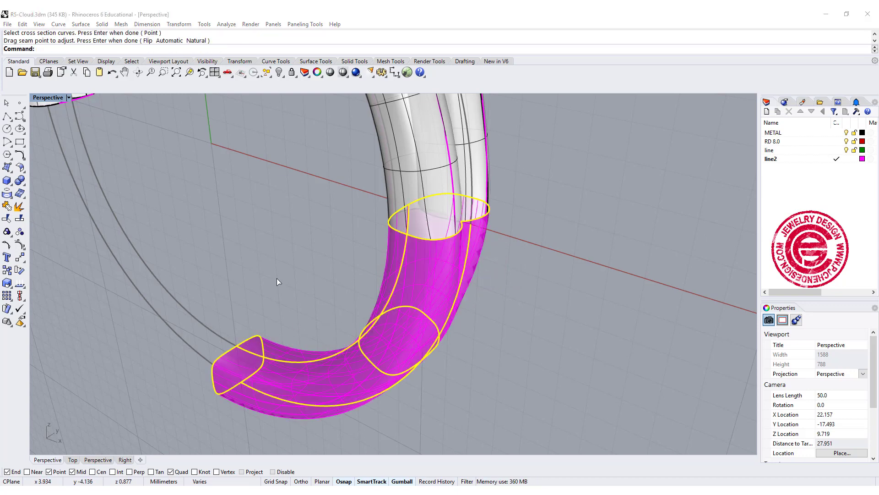
- Inspect the crease where the two tubes merge on the swept shank in Rendered display mode
right_click_drag(496, 308, 433, 284)
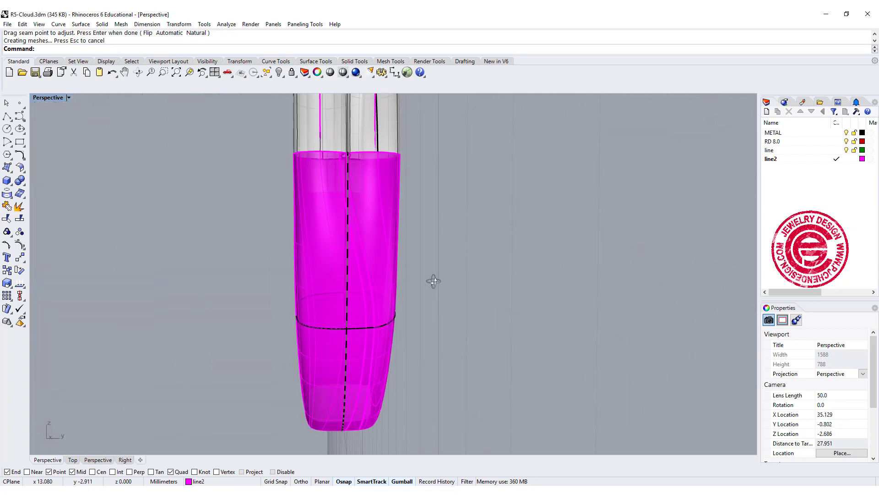
left_click(68, 97)
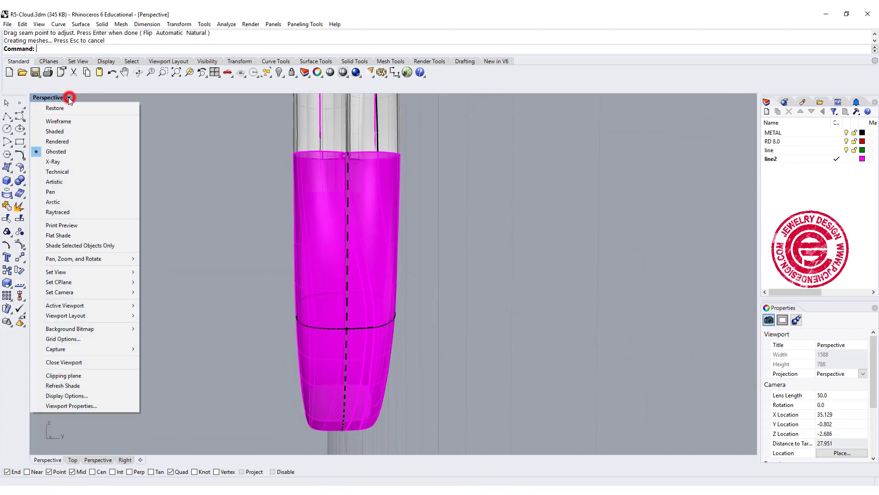
left_click(83, 142)
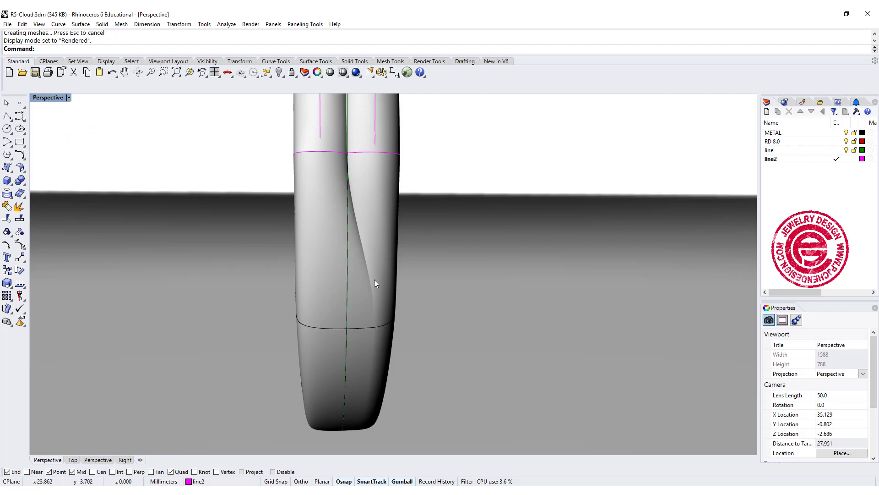
right_click_drag(413, 245, 447, 275)
- Return the viewport to Ghosted display and undo the two-rail sweep
left_click(69, 98)
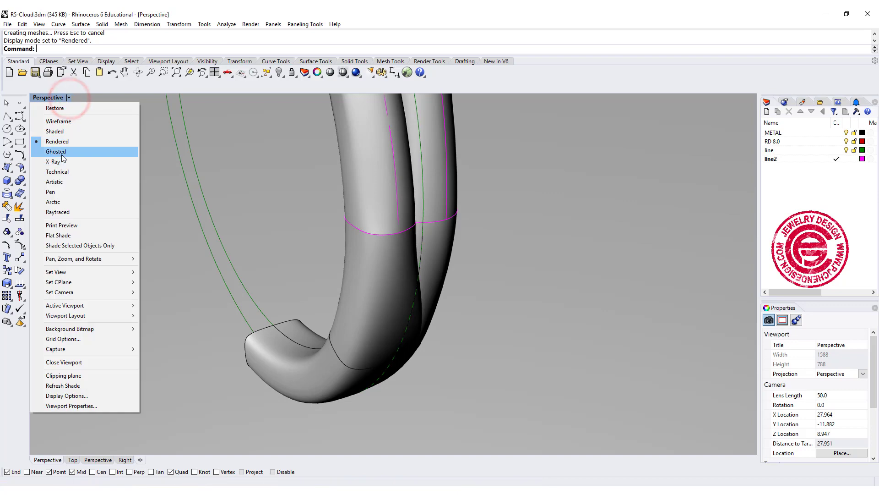
left_click(62, 156)
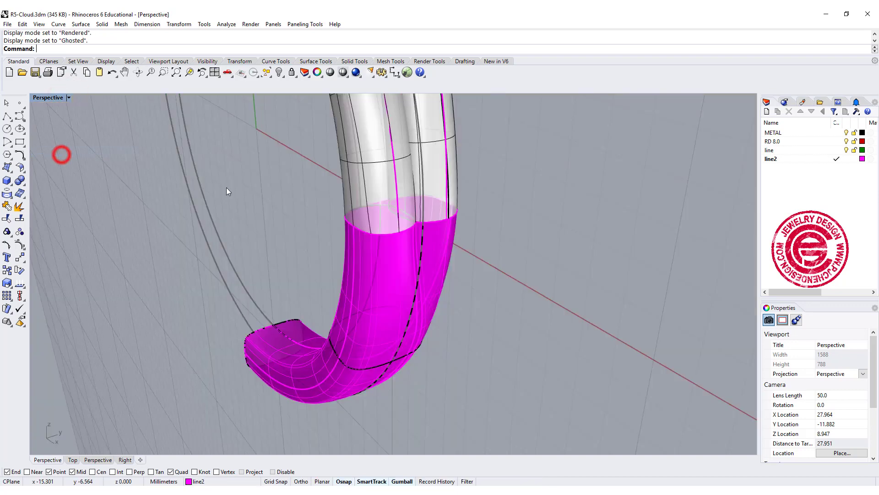
right_click_drag(226, 190, 357, 229)
key("ctrl+z")
- Hide the tube surface and its curves above the lower shank so only the rails and section curves remain there
right_click_drag(426, 264, 501, 240)
left_click_drag(558, 165, 449, 134)
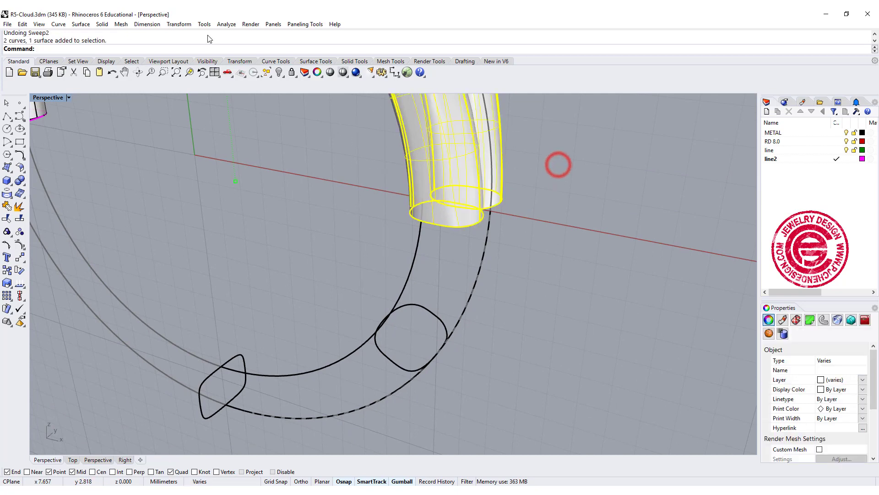
left_click(277, 72)
- Check the point counts of the magenta double-lobed section and the middle section with Rebuild, cancelling both times
right_click_drag(472, 262, 453, 245)
left_click(468, 215)
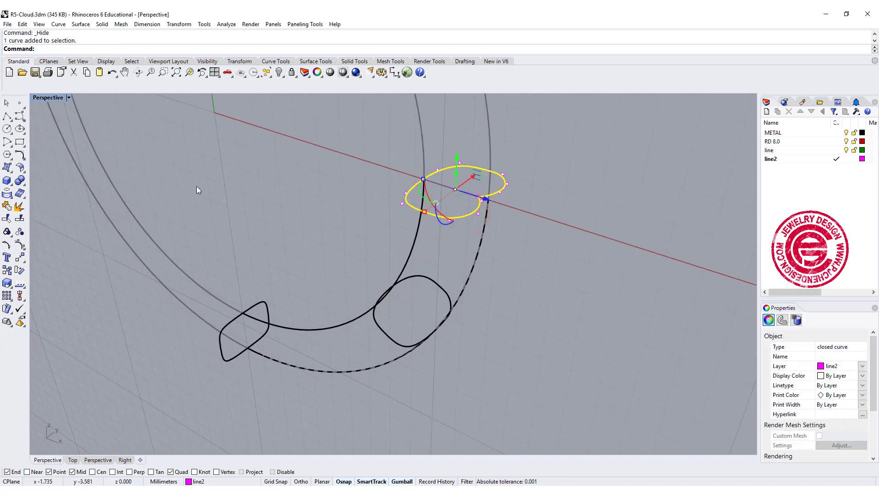
key("Return")
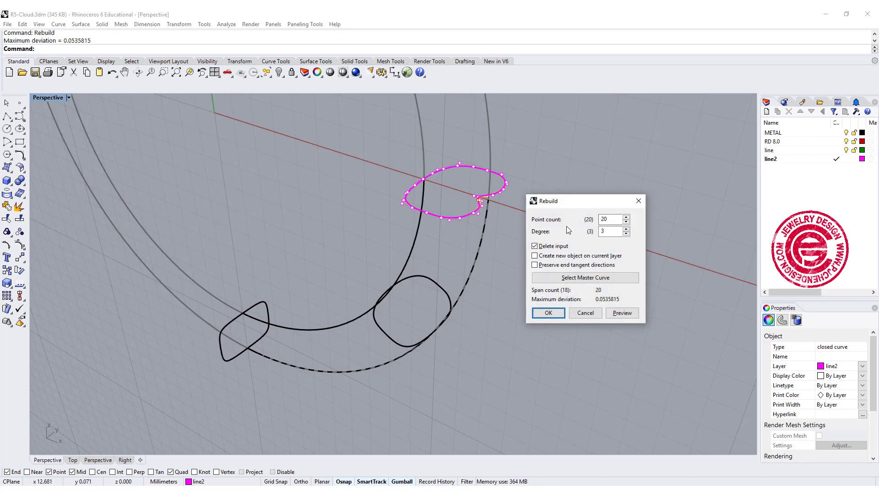
left_click(583, 312)
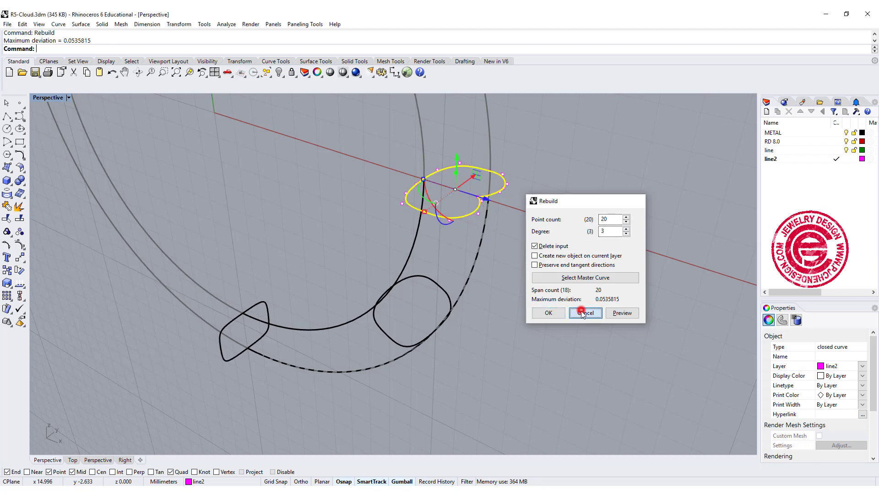
left_click(446, 297)
right_click(498, 284)
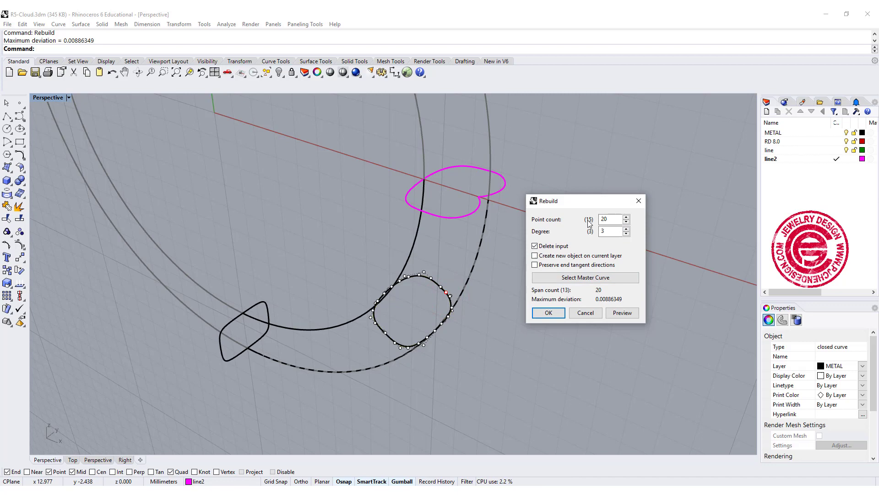
left_click(579, 318)
- Rebuild the small bottom section and the rounded middle section with 20 points and degree 3
left_click(267, 308)
right_click(276, 293)
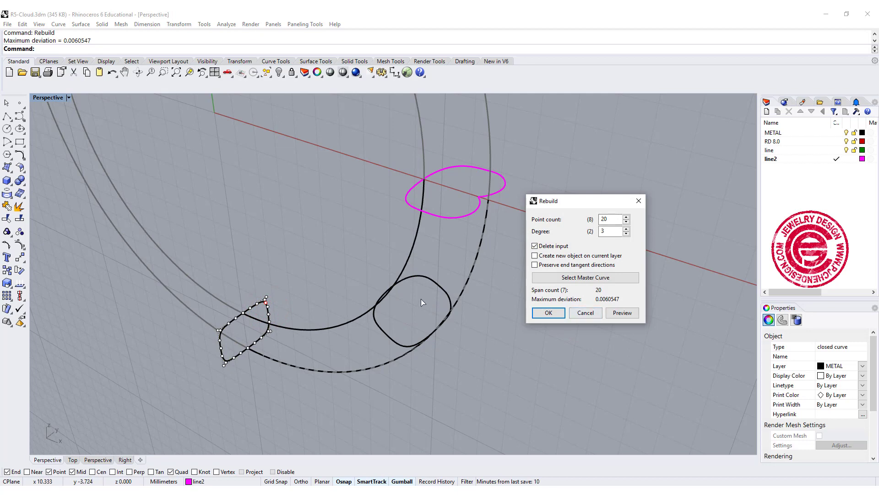
left_click(552, 317)
left_click(447, 302)
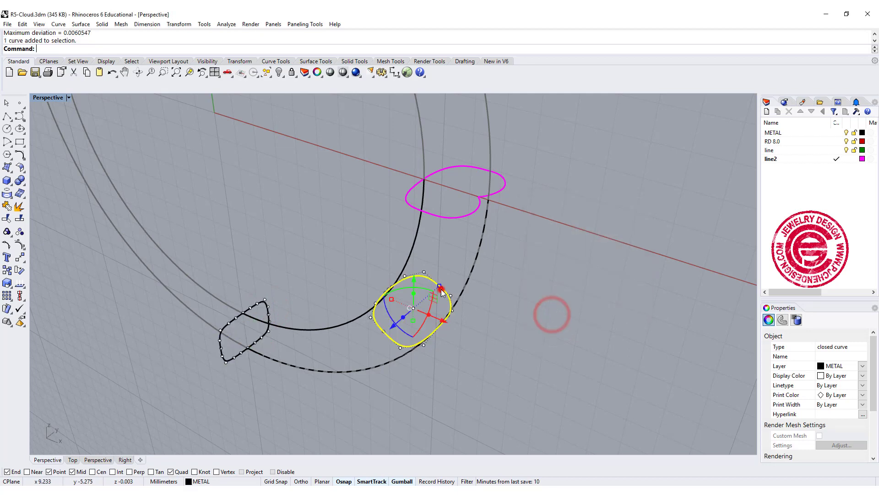
right_click(440, 289)
left_click(554, 311)
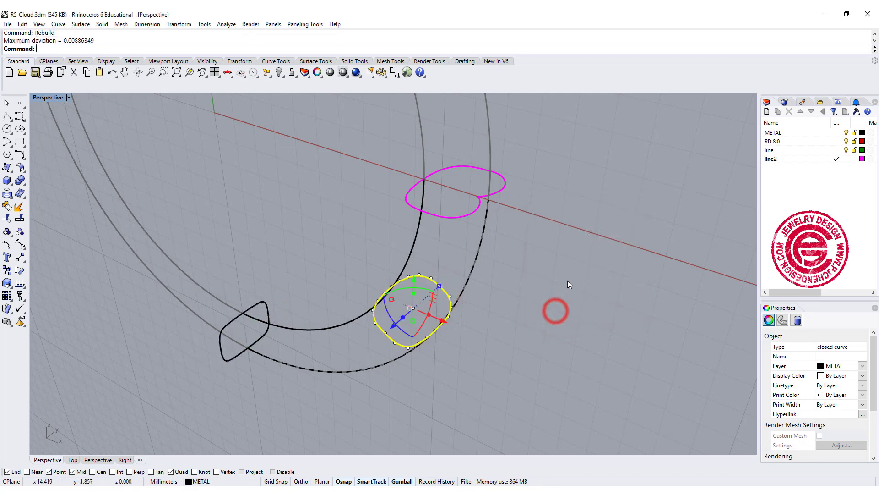
- Create a Sweep 2 Rails surface along the two lower shank rails through the double-lobed, rounded middle and small bottom sections
right_click_drag(567, 280, 514, 314)
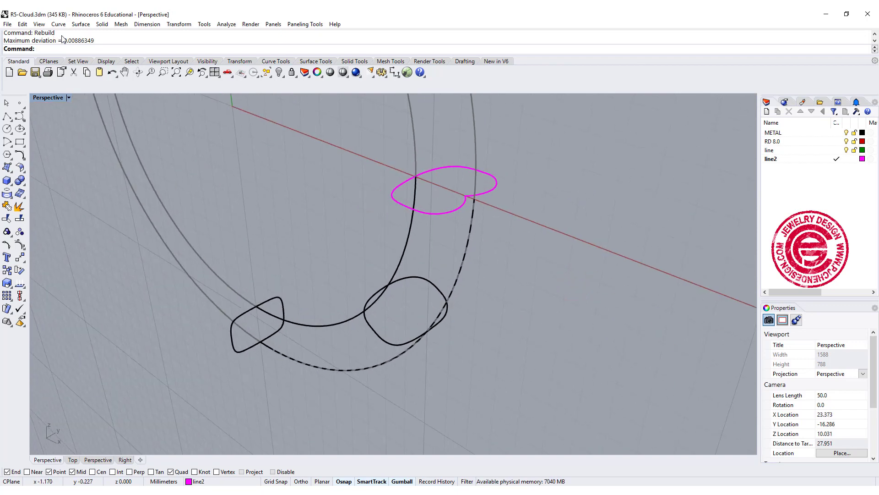
left_click(102, 25)
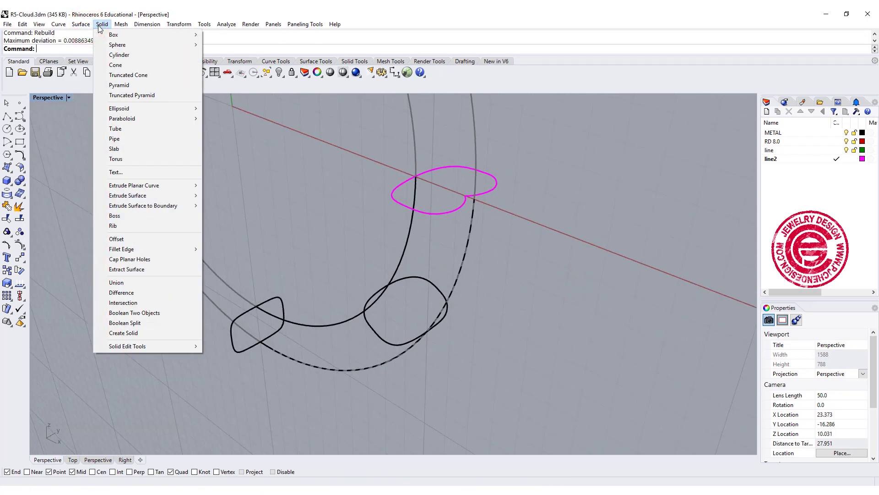
mouse_move(84, 27)
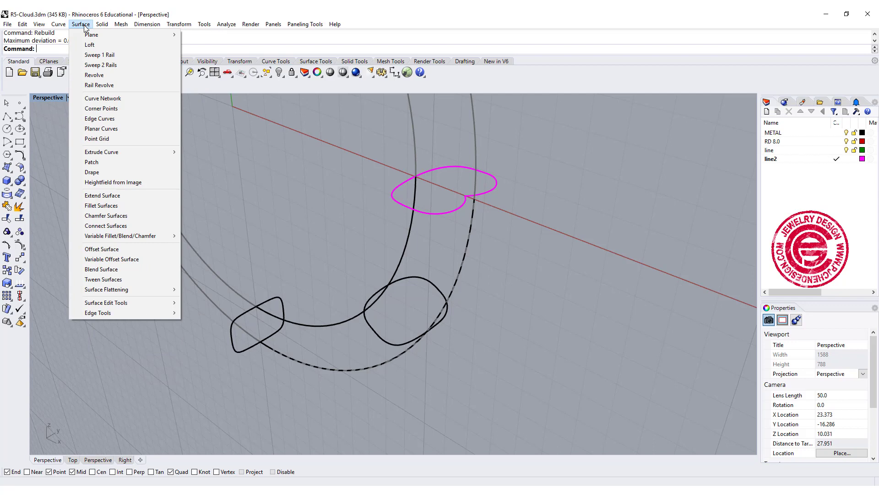
left_click(94, 65)
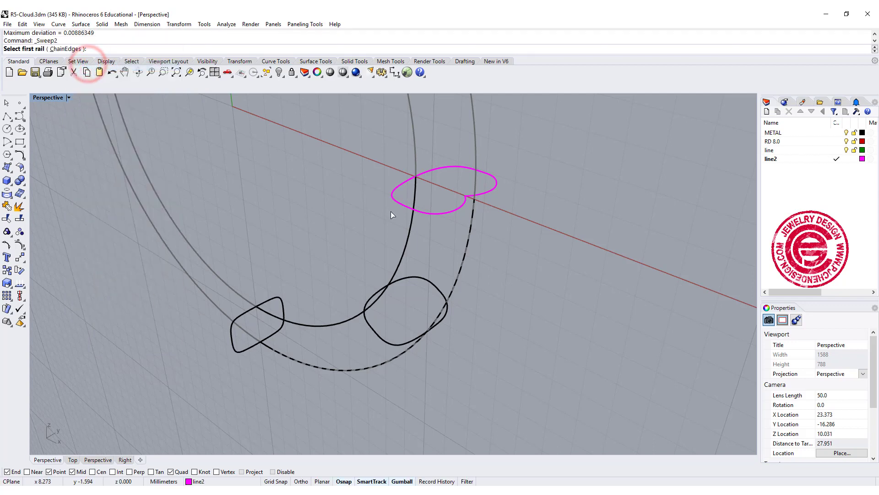
left_click(409, 238)
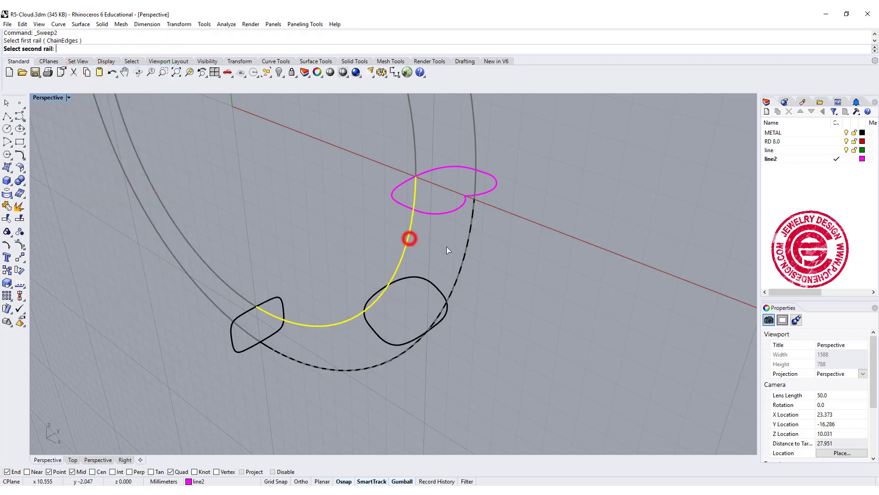
left_click(469, 242)
left_click(459, 205)
left_click(396, 342)
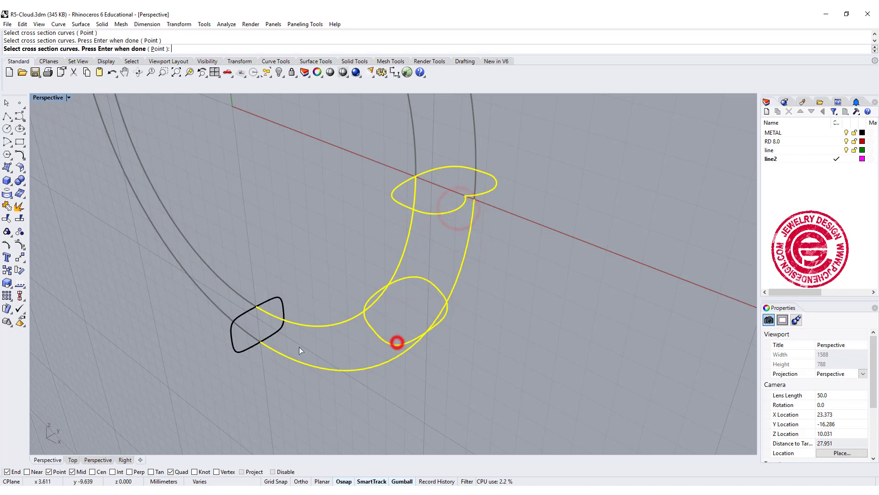
left_click(275, 333)
key("Return")
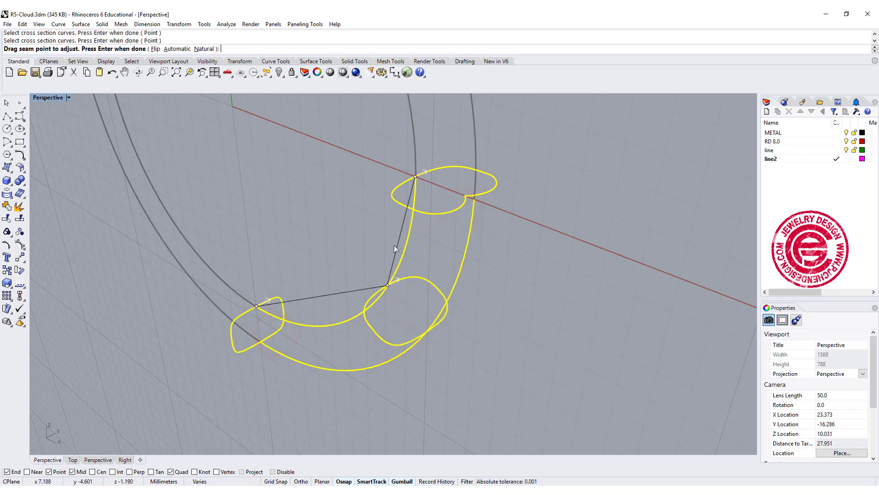
key("Return")
- Inspect the swept shank surface around the notch and along the outer side, first in Ghosted and then in Rendered display
right_click_drag(584, 291, 398, 239)
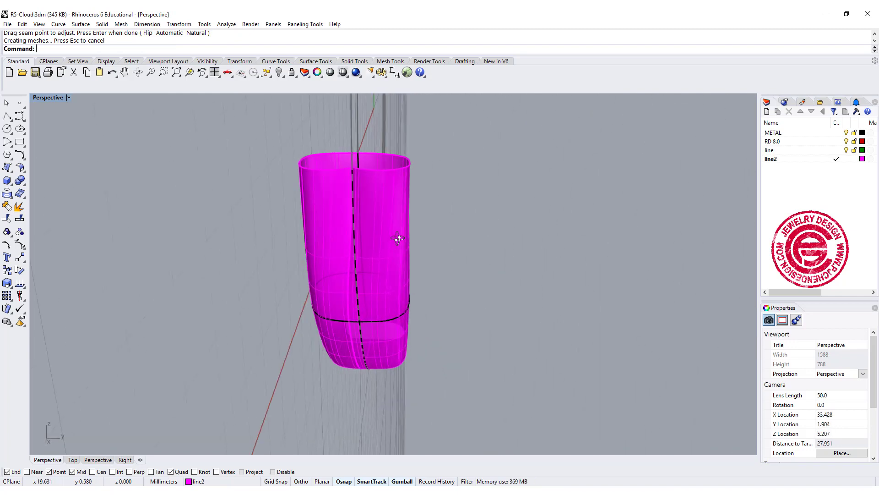
right_click_drag(390, 288, 333, 288)
scroll(382, 297, "up", 4)
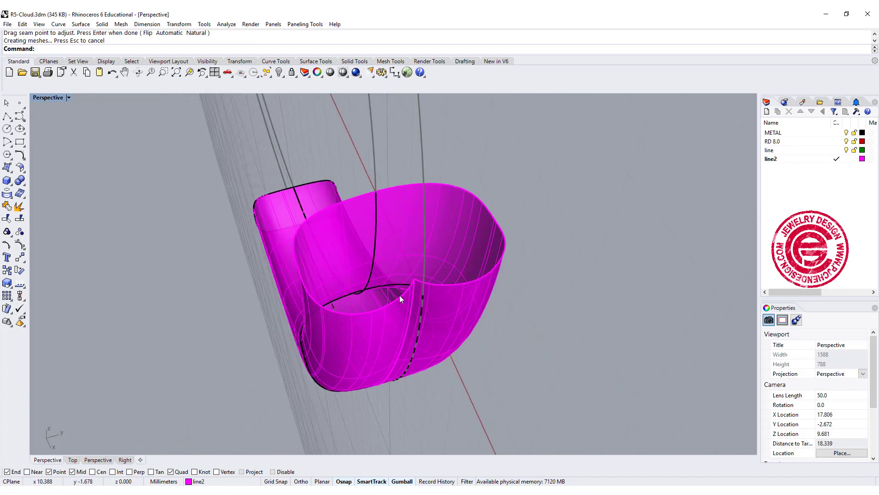
mouse_move(411, 279)
right_mouse_down()
mouse_move(418, 320)
mouse_move(416, 276)
mouse_move(442, 190)
mouse_move(420, 271)
right_mouse_up()
scroll(394, 254, "down", 6)
left_click(67, 97)
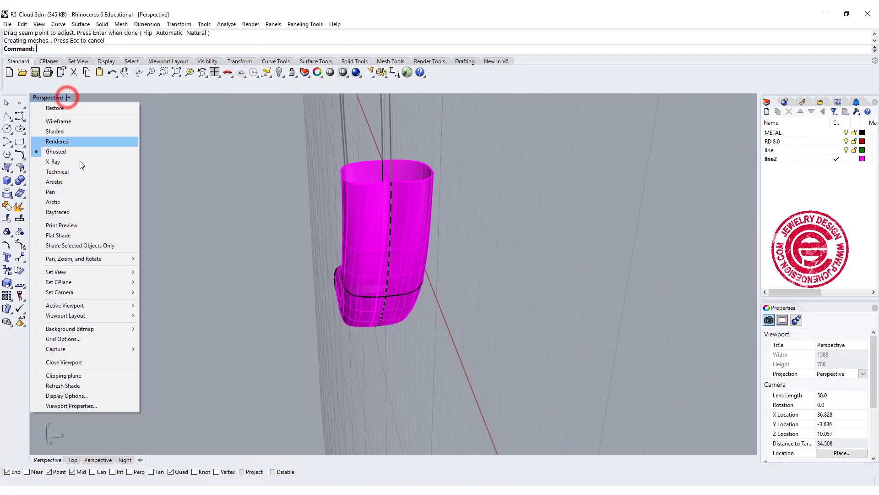
left_click(82, 142)
right_click_drag(233, 265, 388, 305)
- Delete the swept polysurface and return the viewport to Ghosted display
left_click(388, 302)
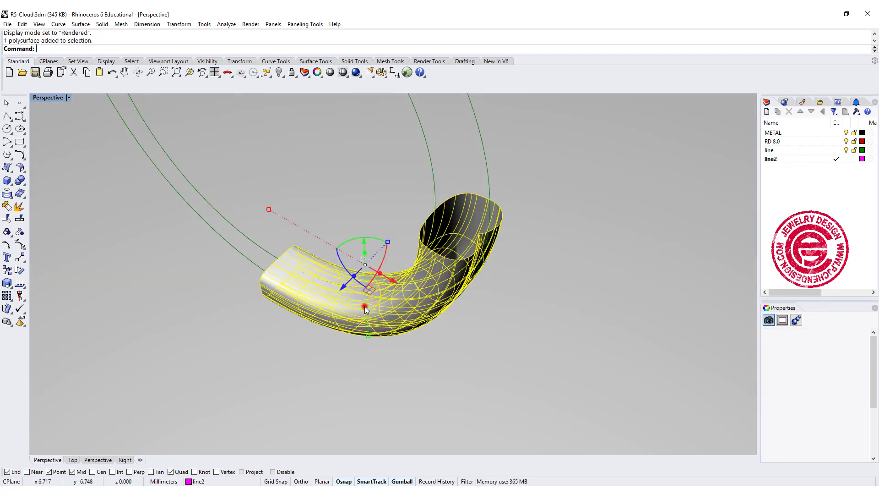
key("Delete")
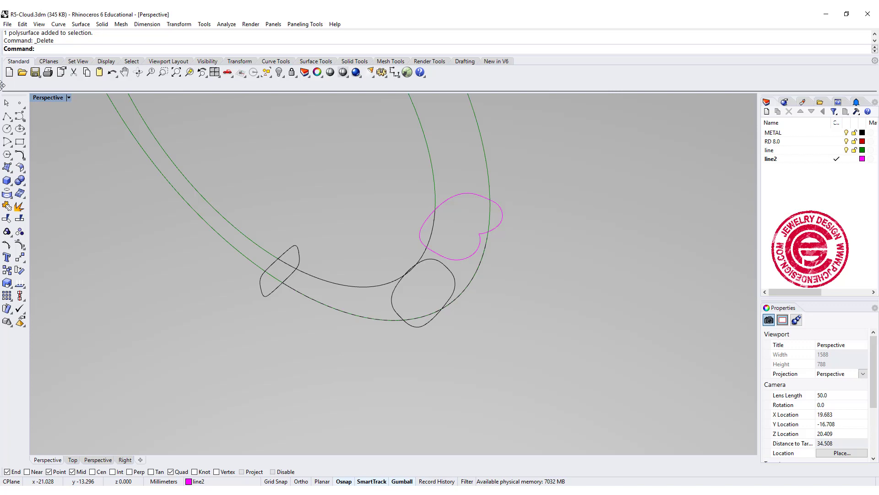
left_click(68, 98)
left_click(81, 151)
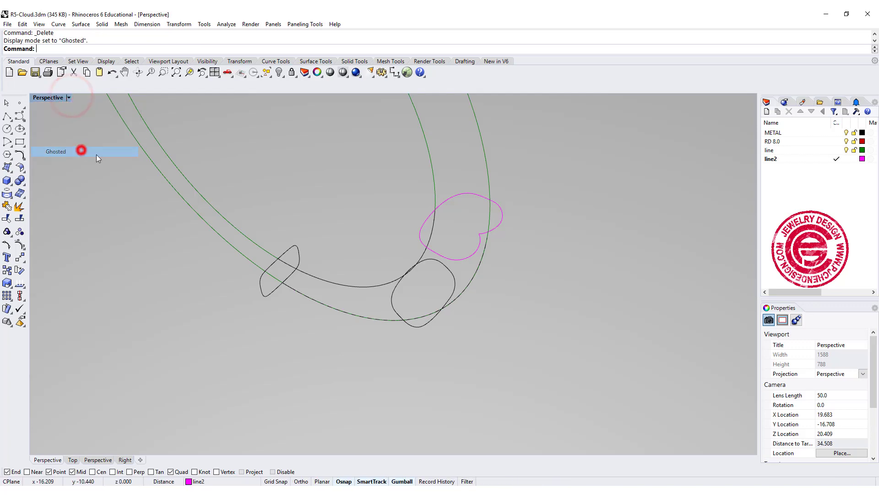
- Start Sweep 2 Rails with the inner and outer shank rails and the three section curves, accepting the default seam points
right_click_drag(477, 199, 449, 242)
scroll(451, 244, "up", 6)
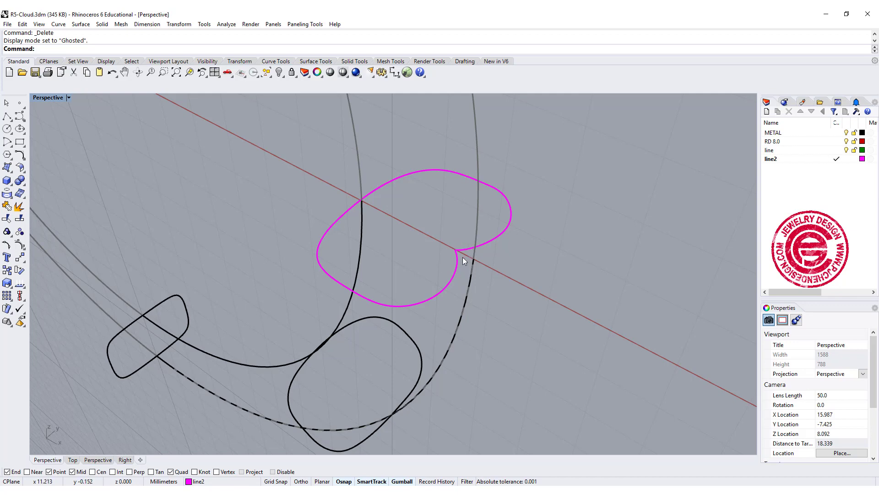
scroll(461, 247, "down", 6)
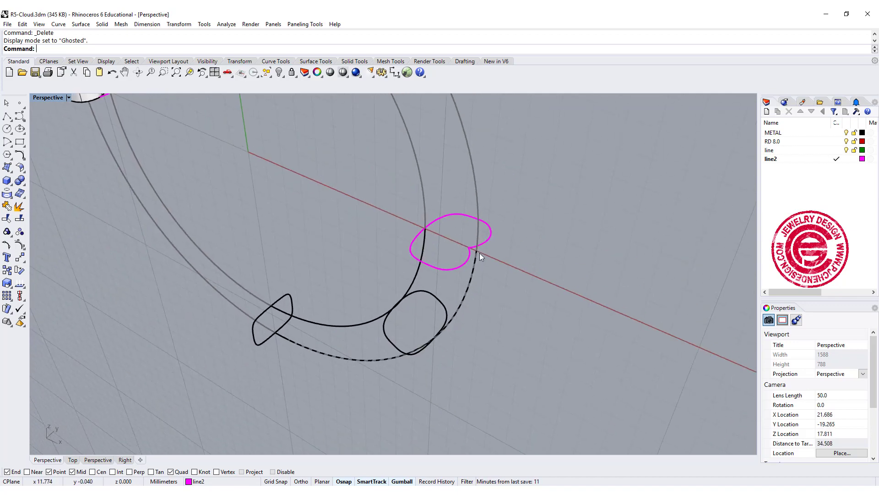
scroll(479, 257, "up", 2)
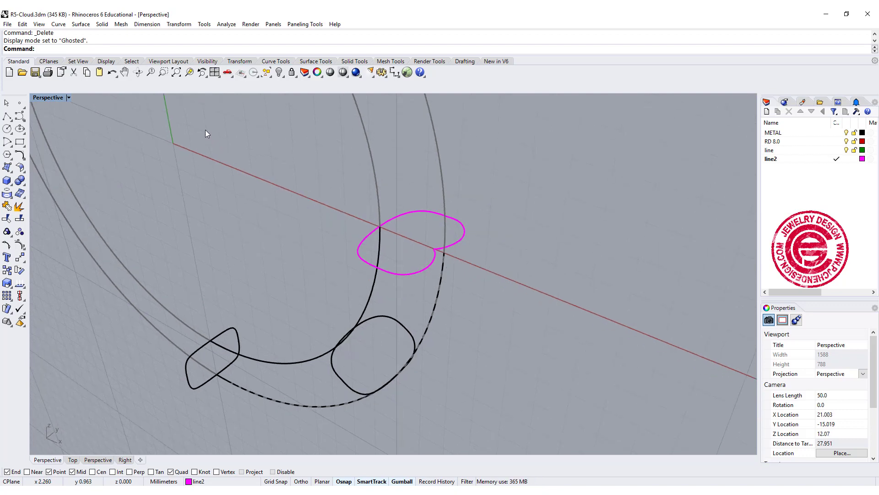
left_click(80, 24)
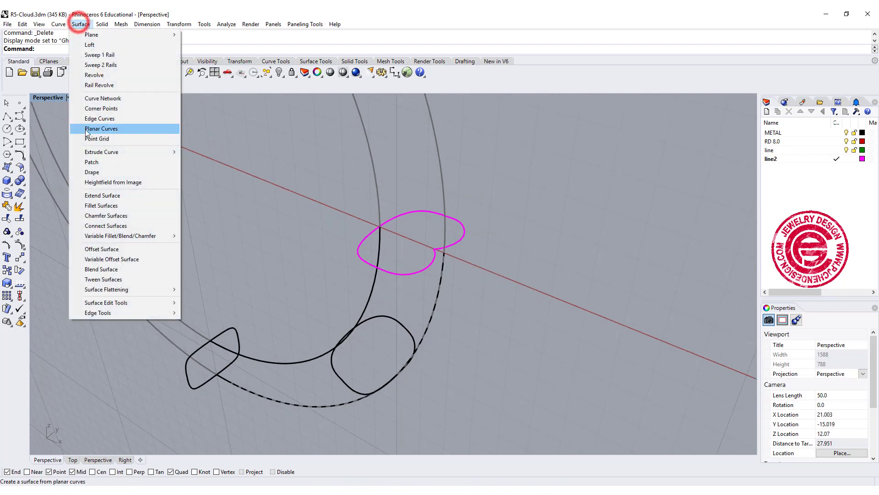
left_click(99, 65)
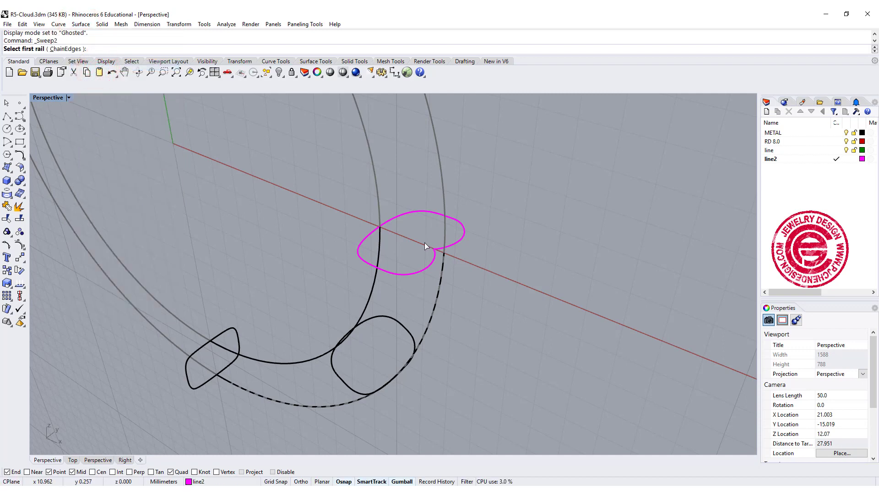
left_click(371, 284)
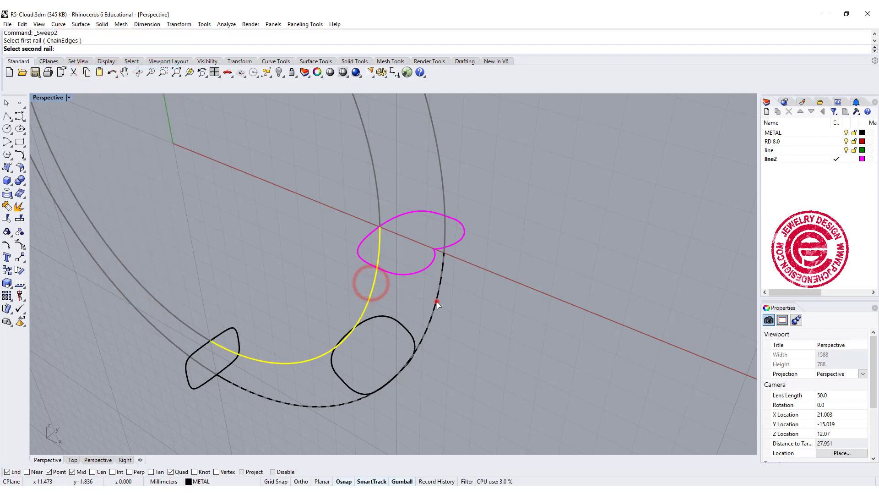
left_click(437, 302)
left_click(426, 267)
left_click(362, 390)
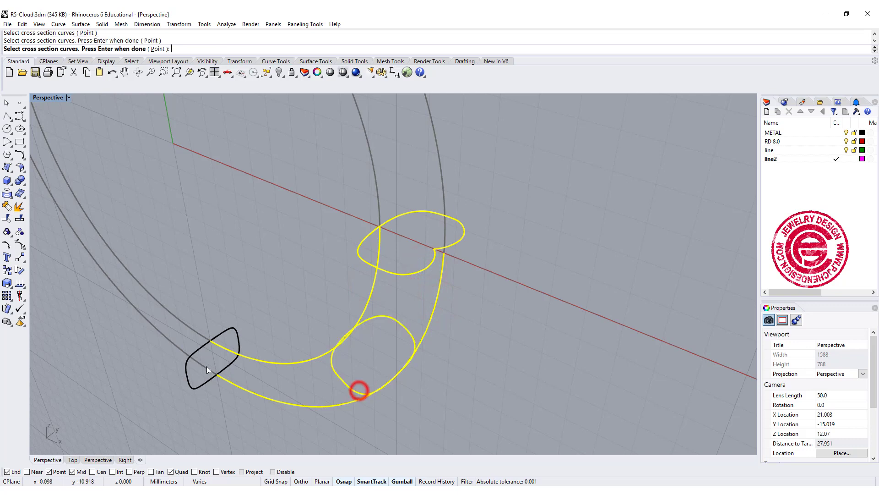
left_click(198, 353)
key("Return")
key("Return")
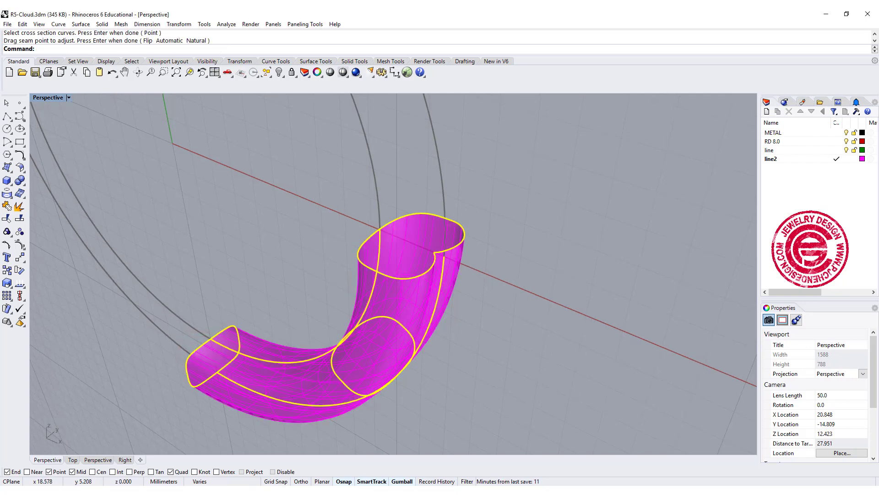
- Set the sweep to rebuild cross sections with 20 control points and create the surface
left_click_drag(620, 212, 619, 148)
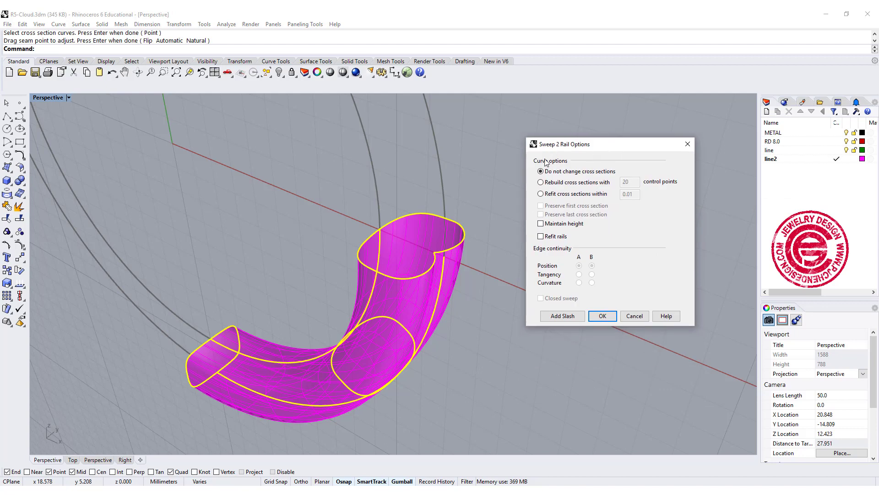
right_click_drag(494, 256, 449, 284)
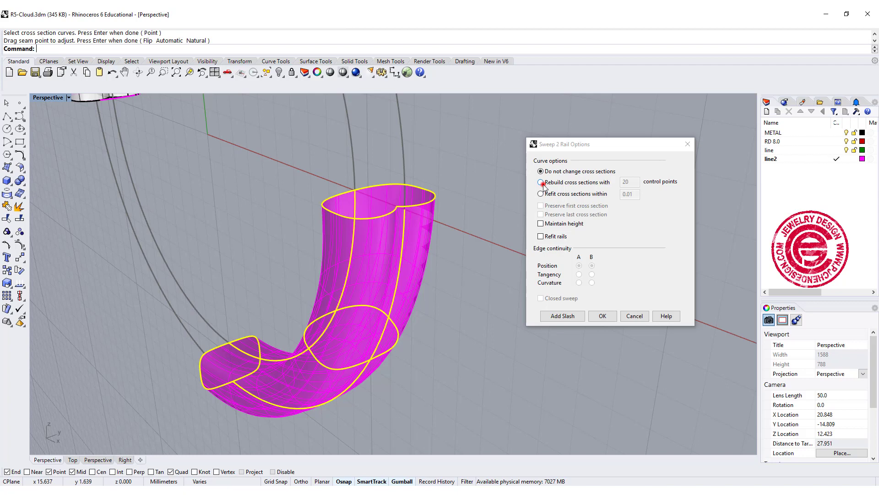
left_click(545, 182)
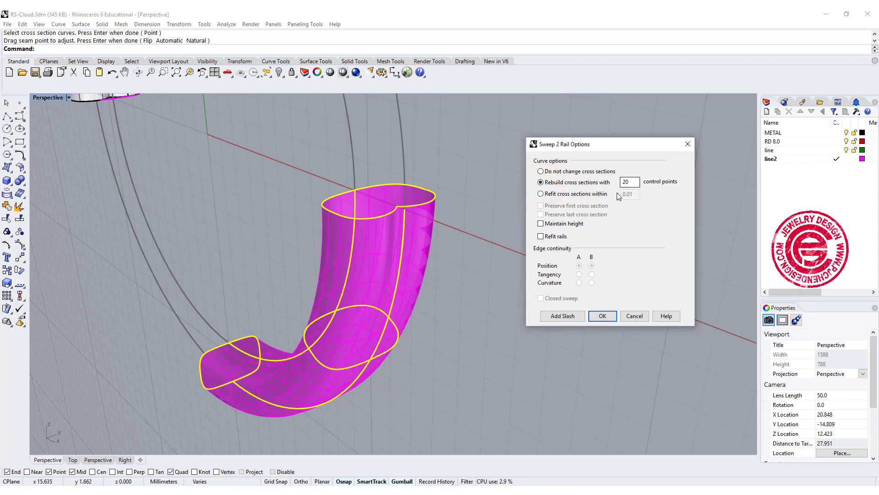
right_click_drag(458, 275, 476, 248)
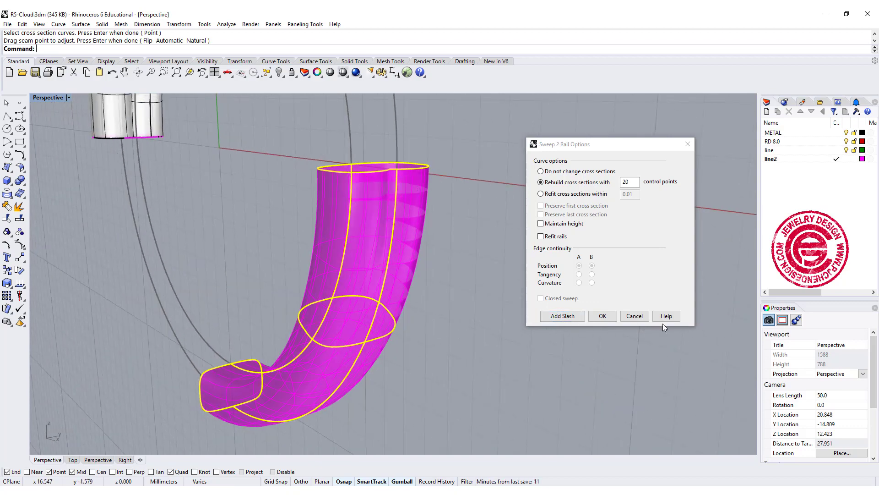
left_click(603, 316)
- Examine the new shank surface in Rendered display, from the outer side and close up at the double-lobed opening
right_click_drag(469, 196, 424, 208)
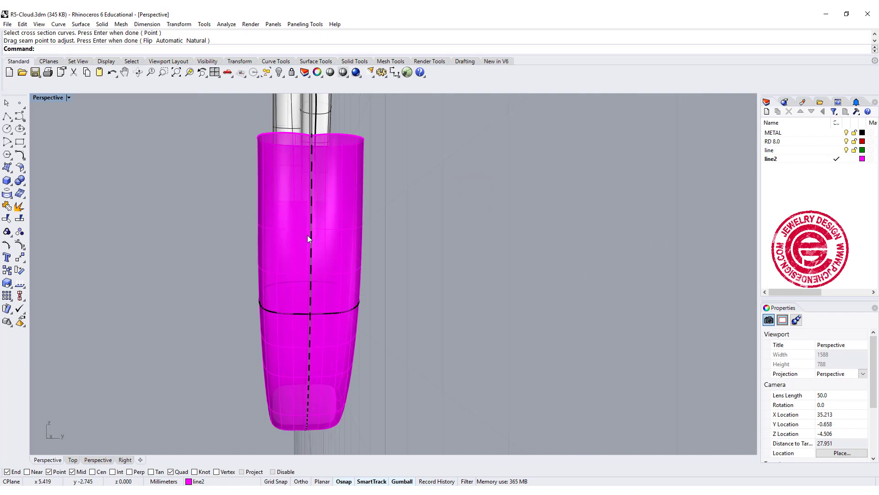
left_click(69, 98)
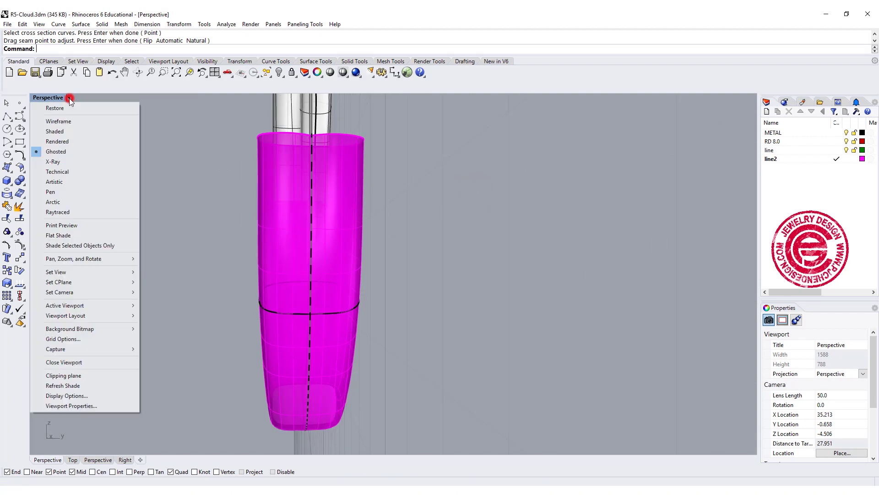
left_click(63, 145)
right_click_drag(406, 200, 400, 344)
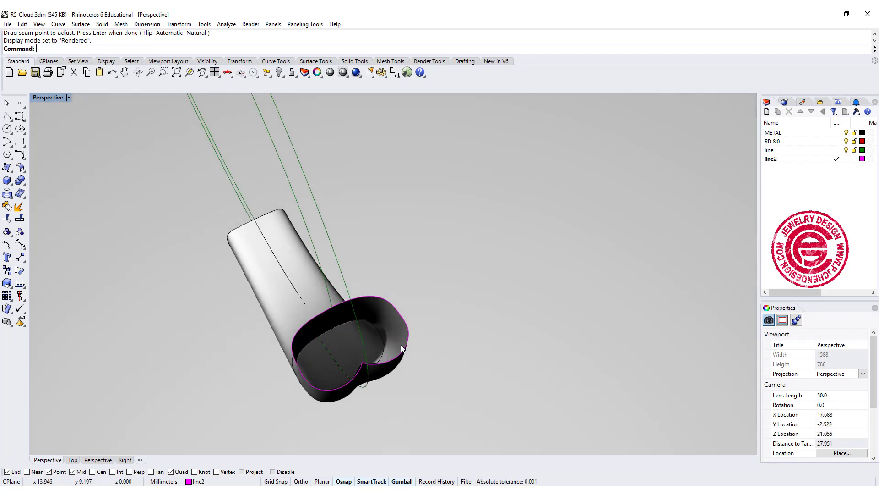
scroll(364, 367, "up", 5)
right_click_drag(363, 367, 414, 255)
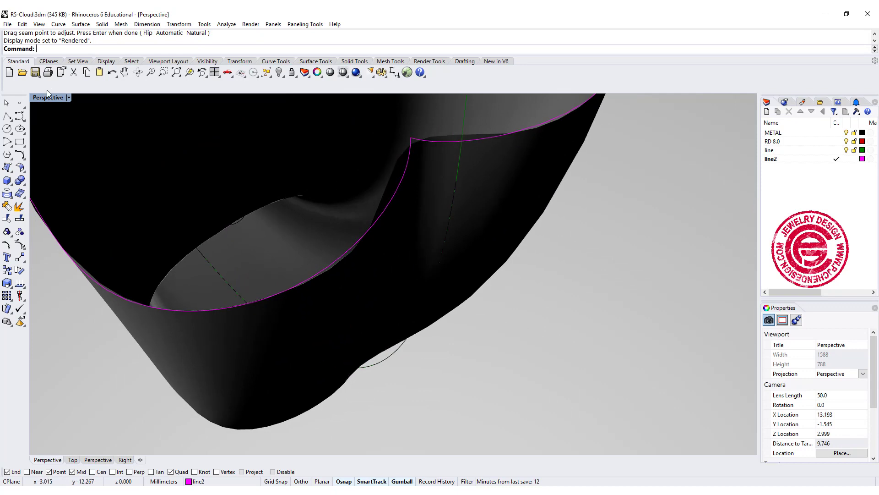
- Switch the viewport to Ghosted display and compare the surface edge with the magenta section curve around the notch
left_click(69, 97)
left_click(69, 156)
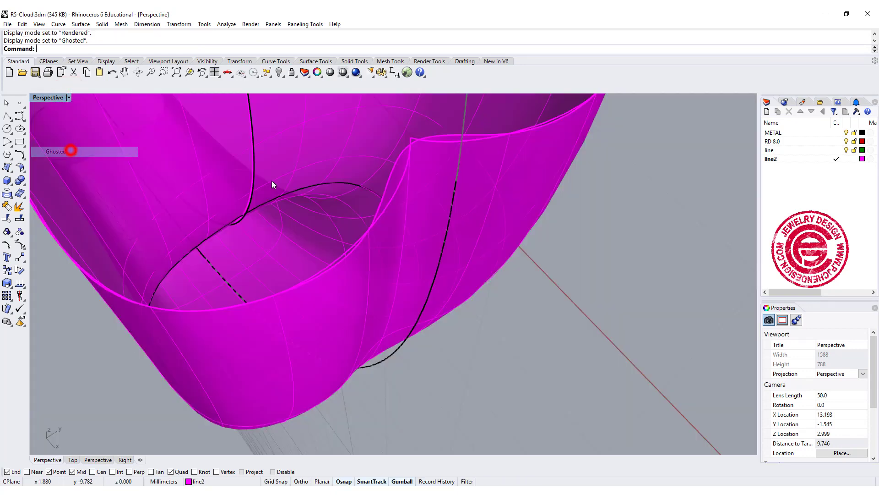
scroll(399, 257, "up", 2)
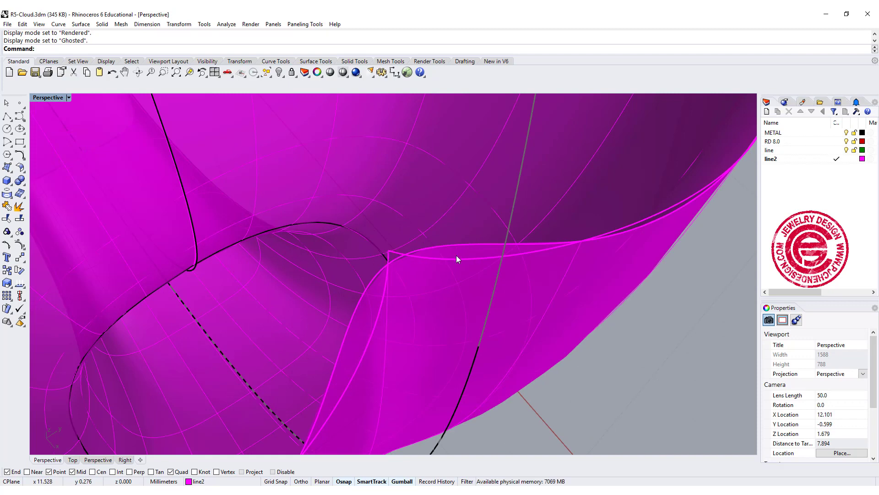
scroll(453, 253, "down", 4)
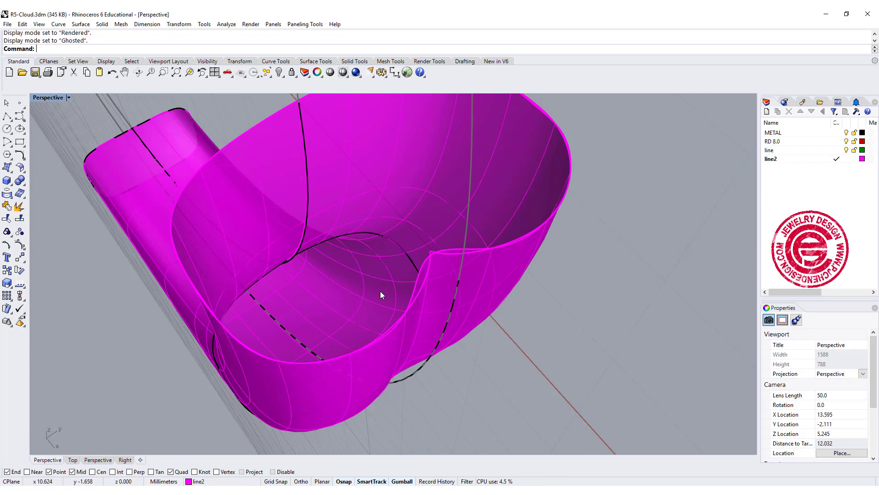
right_click_drag(413, 243, 451, 261)
right_click_drag(377, 221, 462, 254)
right_click_drag(432, 192, 432, 217)
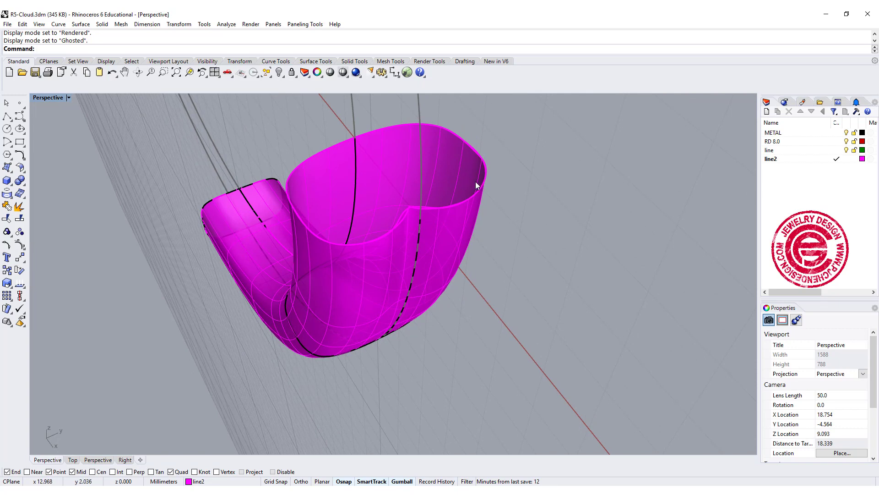
- Undo the 20-point sweep and restart Sweep 2 Rails with the inner and outer shank curves as rails
key("ctrl+z")
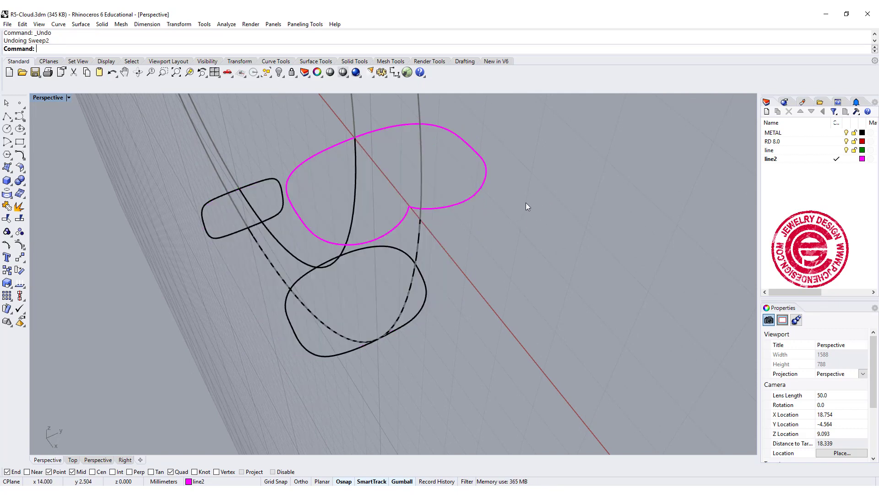
key("ctrl+alt+g")
left_click(80, 24)
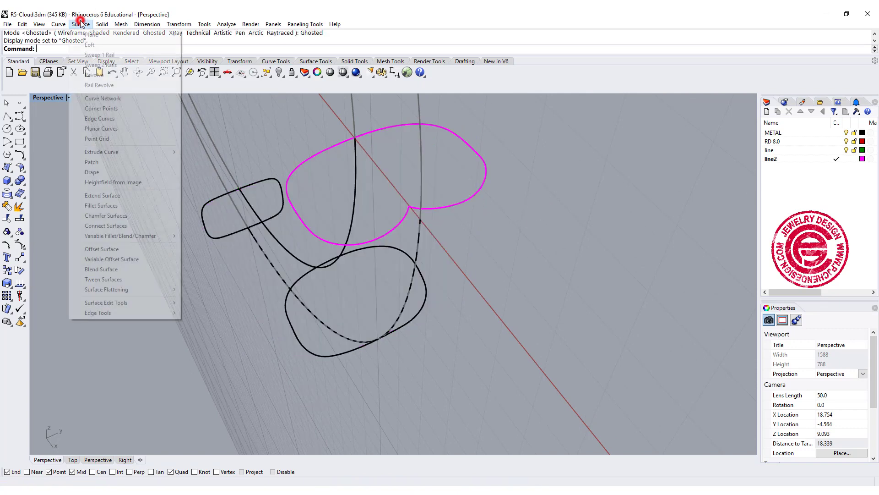
left_click(99, 65)
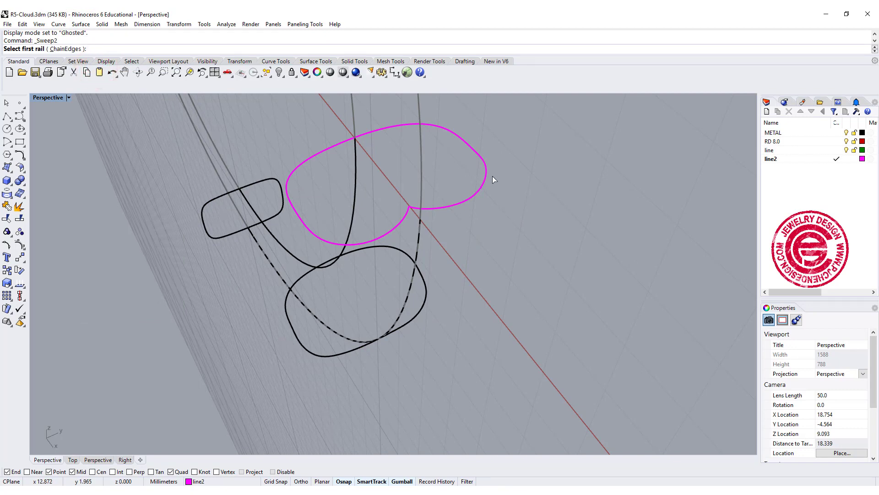
left_click(81, 25)
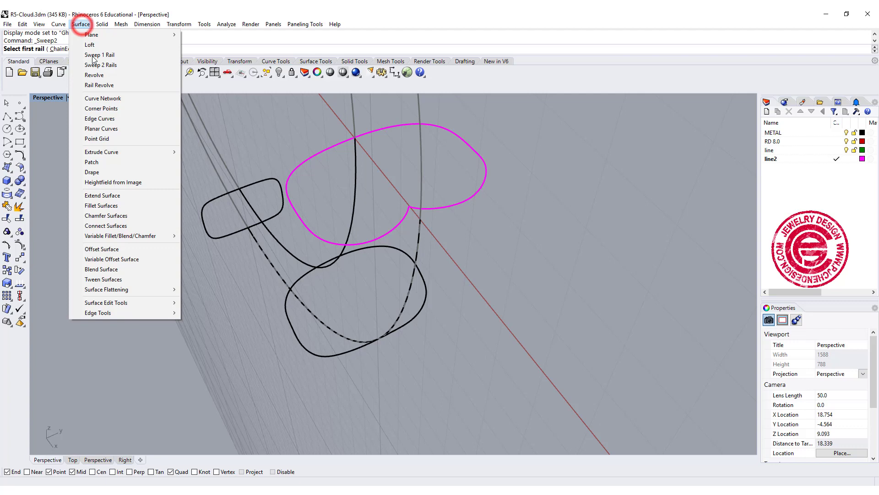
left_click(101, 65)
left_click(366, 222)
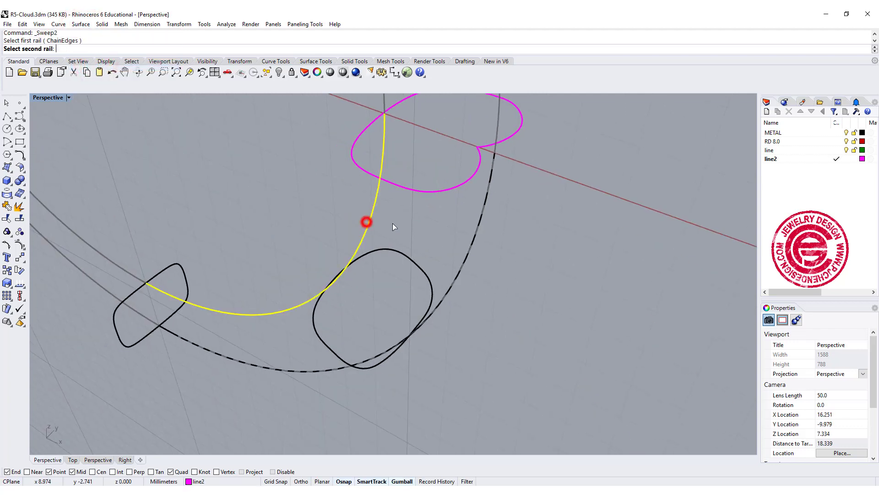
left_click(474, 232)
- Add the magenta notched curve and the two black section curves as cross sections, accepting the default seam points
left_click(456, 186)
left_click(332, 359)
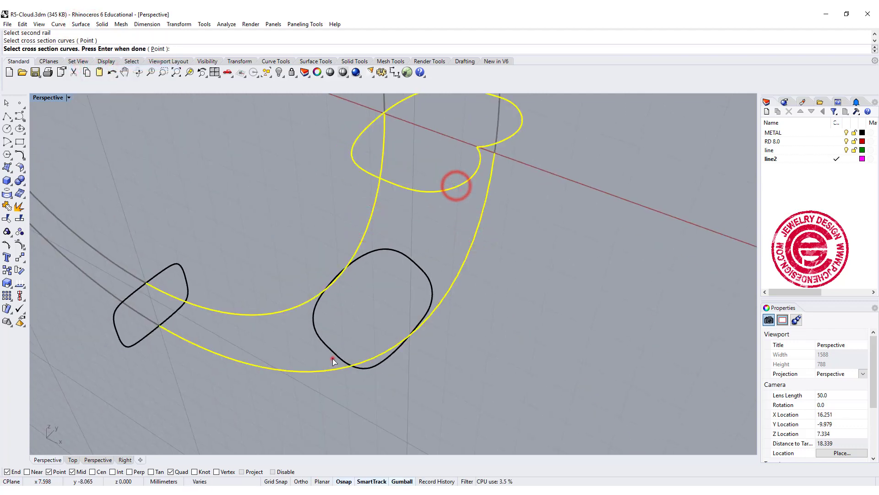
left_click(169, 315)
key("Return")
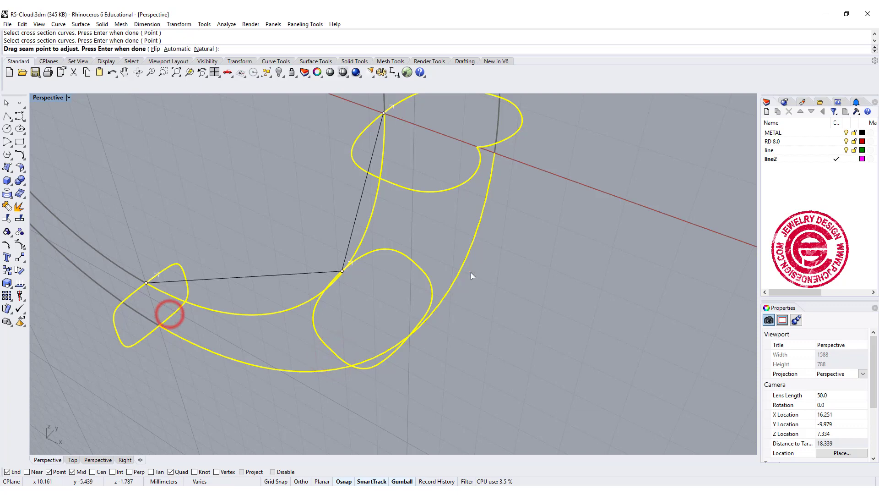
right_click_drag(580, 190, 556, 220)
key("Return")
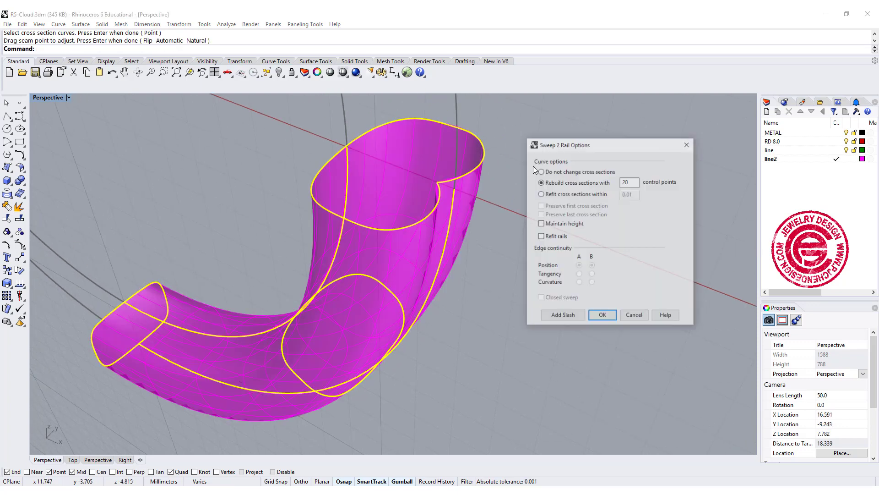
- Set the sweep to rebuild cross sections with 50 control points and create the surface
left_click(578, 184)
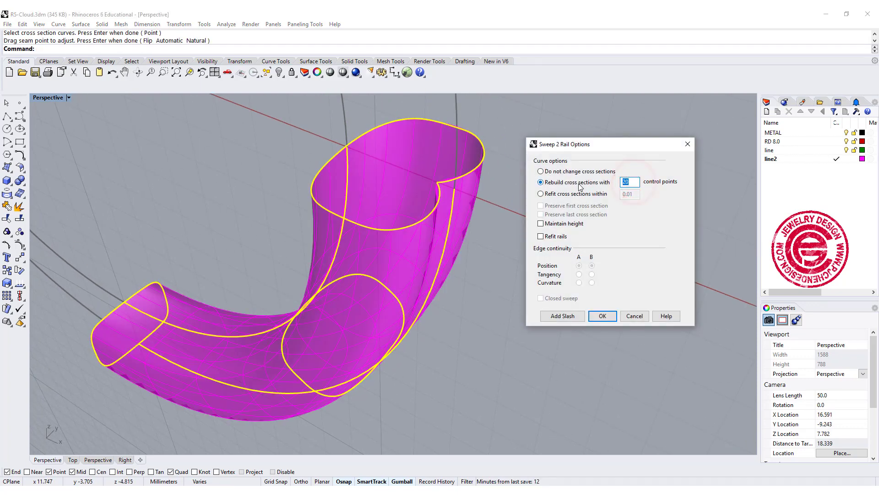
type("50")
left_click(604, 315)
- Examine how closely the new surface edge follows the magenta section curve at the notch, then inspect the shank's outer side
right_click_drag(530, 205, 402, 268)
scroll(320, 209, "up", 5)
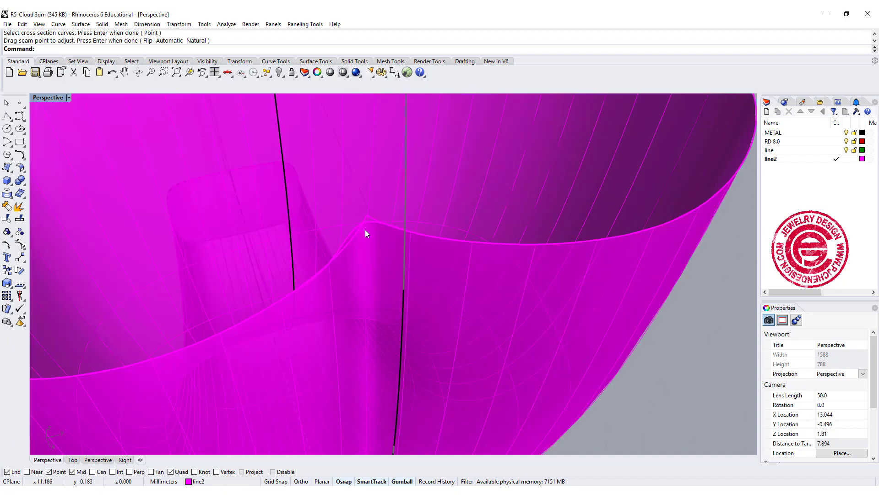
right_click_drag(366, 226, 485, 317)
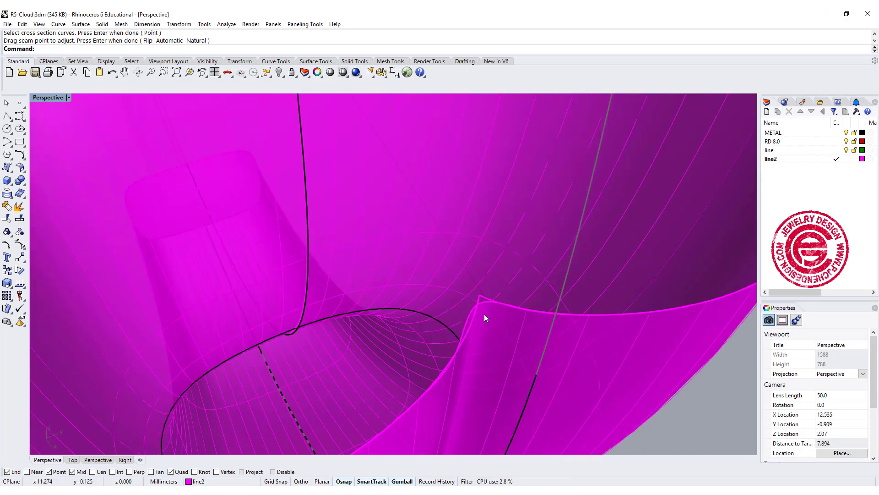
scroll(477, 301, "down", 4)
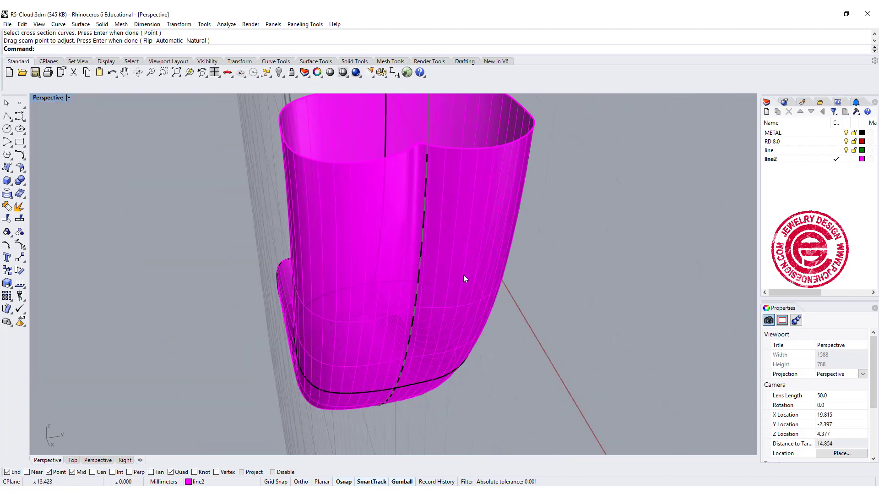
right_click_drag(464, 278, 447, 242)
- Switch the viewport to Rendered display and inspect the notch and the overall shank surface
left_click(69, 98)
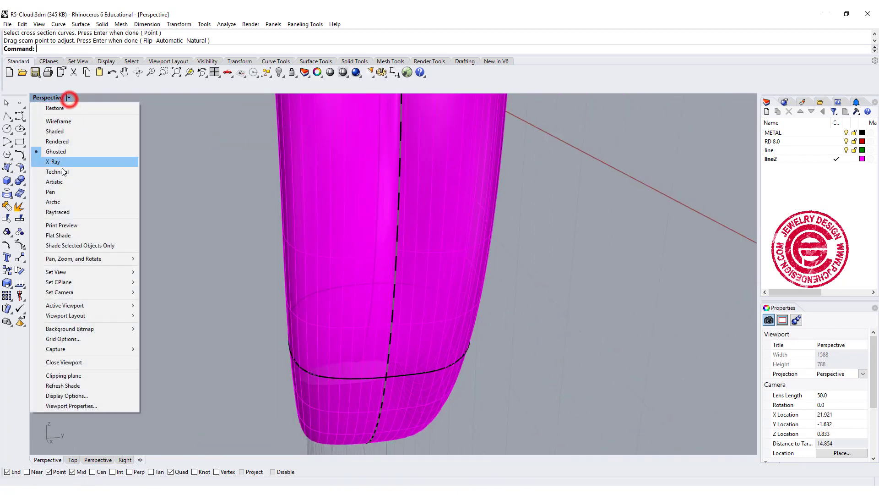
left_click(59, 141)
scroll(344, 226, "down", 3)
right_click_drag(344, 226, 509, 293)
scroll(450, 255, "up", 2)
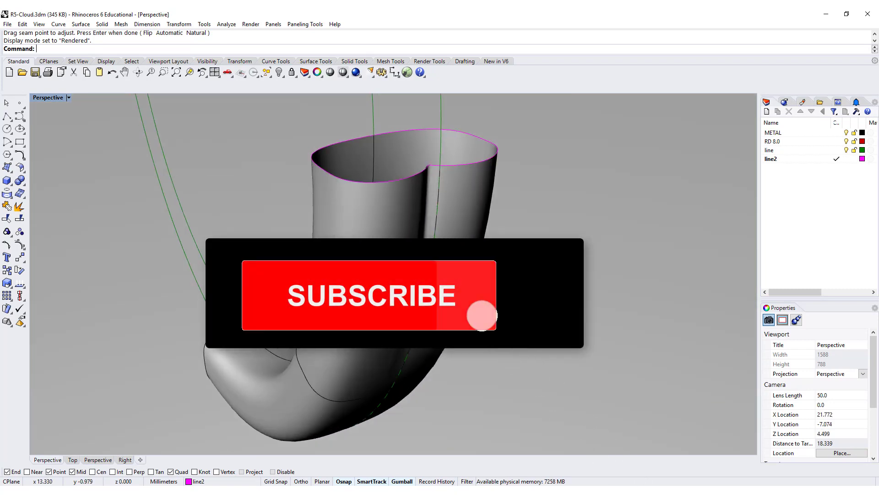